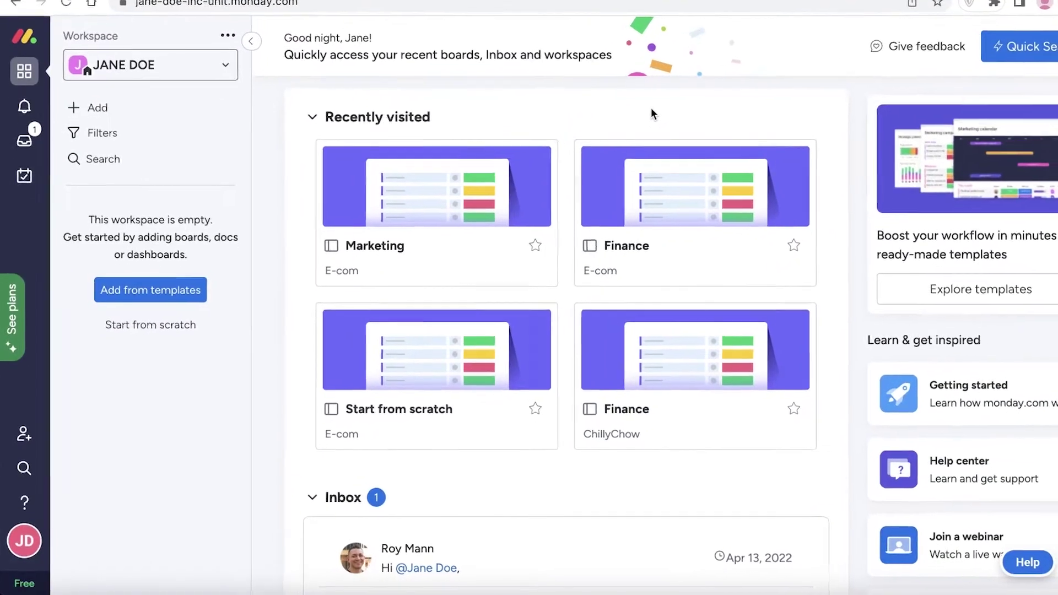
Collapse the Recently visited, Inbox and My workspaces sections on the Home page
{"action": "scroll", "coordinate": [673, 94], "scroll_direction": "down", "scroll_amount": 1}
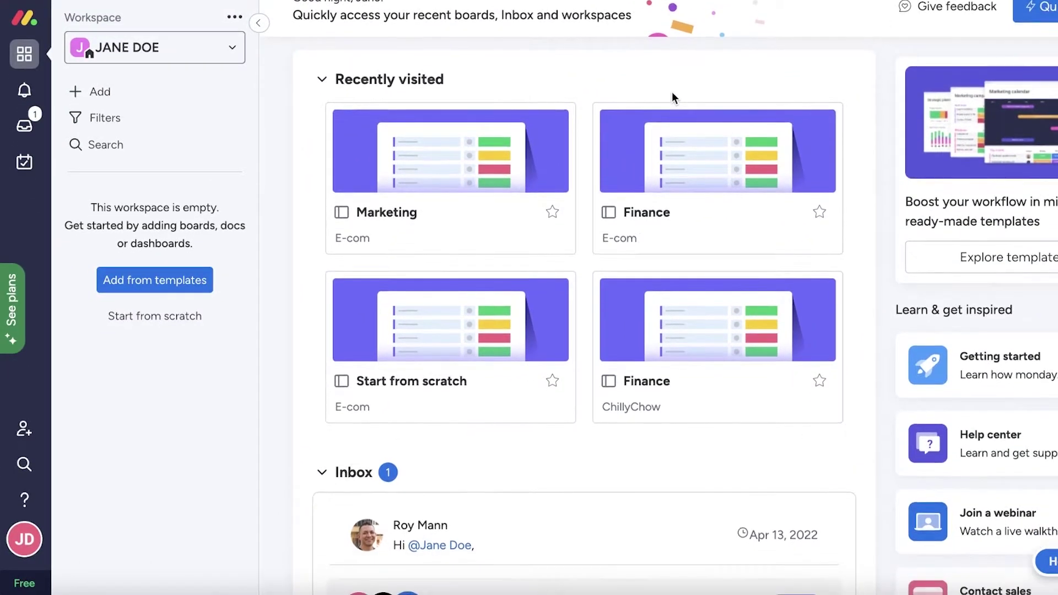
{"action": "scroll", "coordinate": [669, 110], "scroll_direction": "down", "scroll_amount": 1}
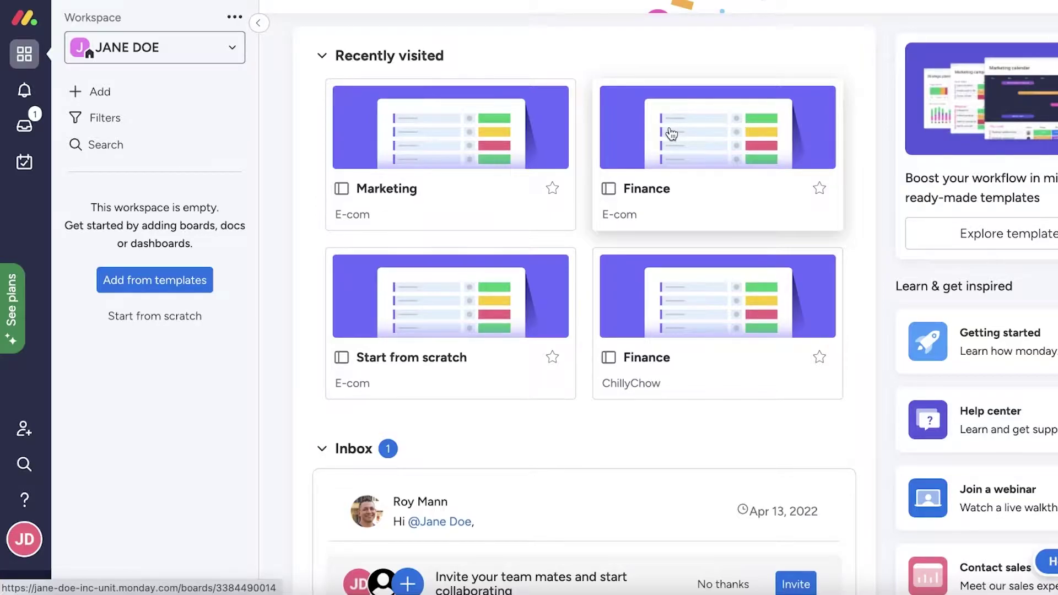
{"action": "left_click", "coordinate": [326, 55]}
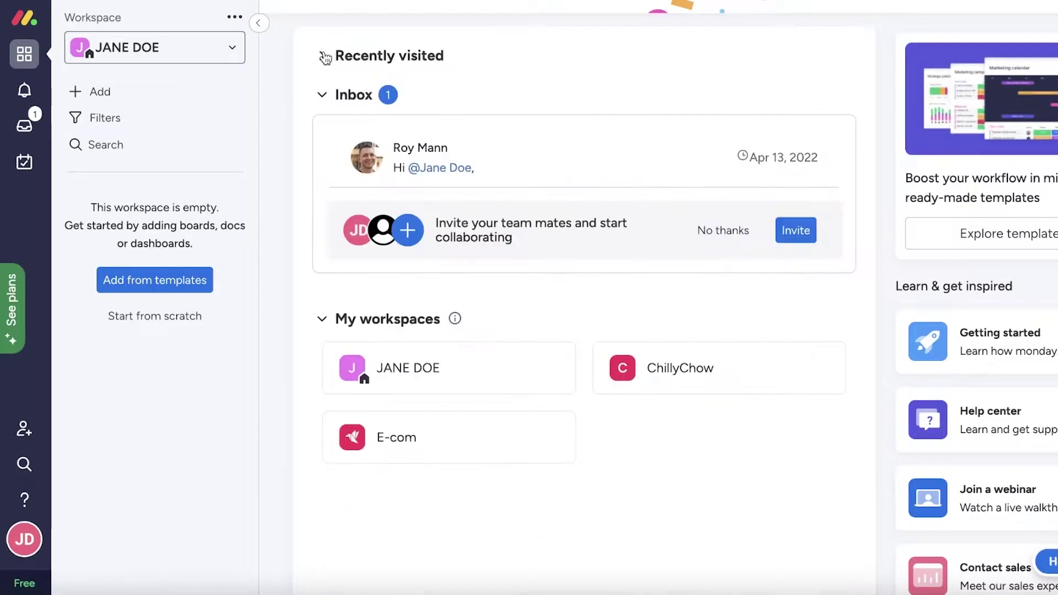
{"action": "left_click", "coordinate": [329, 97]}
{"action": "left_click", "coordinate": [328, 153]}
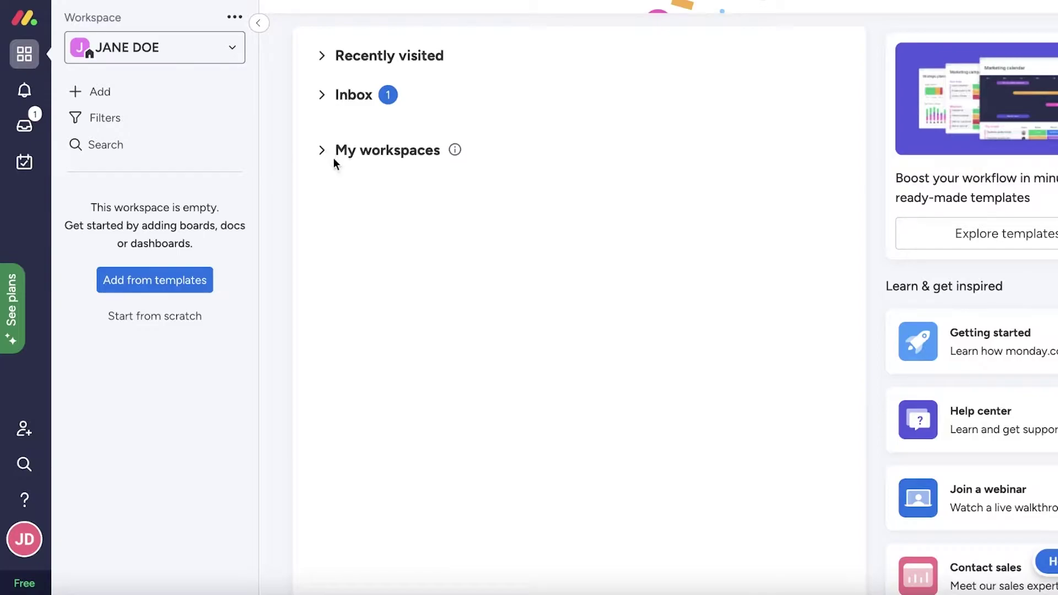
{"action": "scroll", "coordinate": [493, 149], "scroll_direction": "up", "scroll_amount": 1}
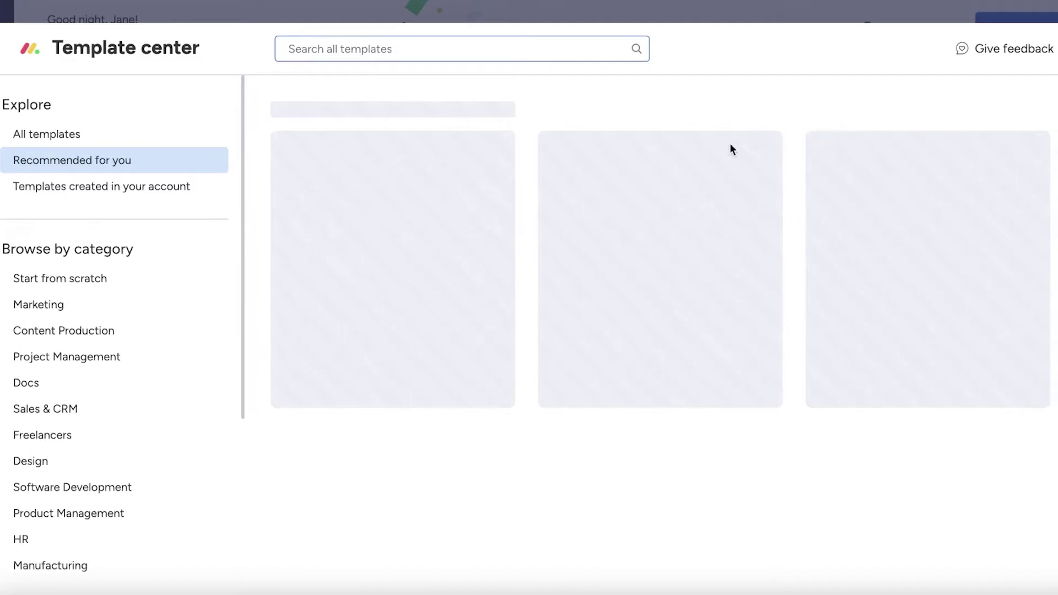
Search templates for 'invento' and create a board from the Inventory Management template
{"action": "type", "text": "invento"}
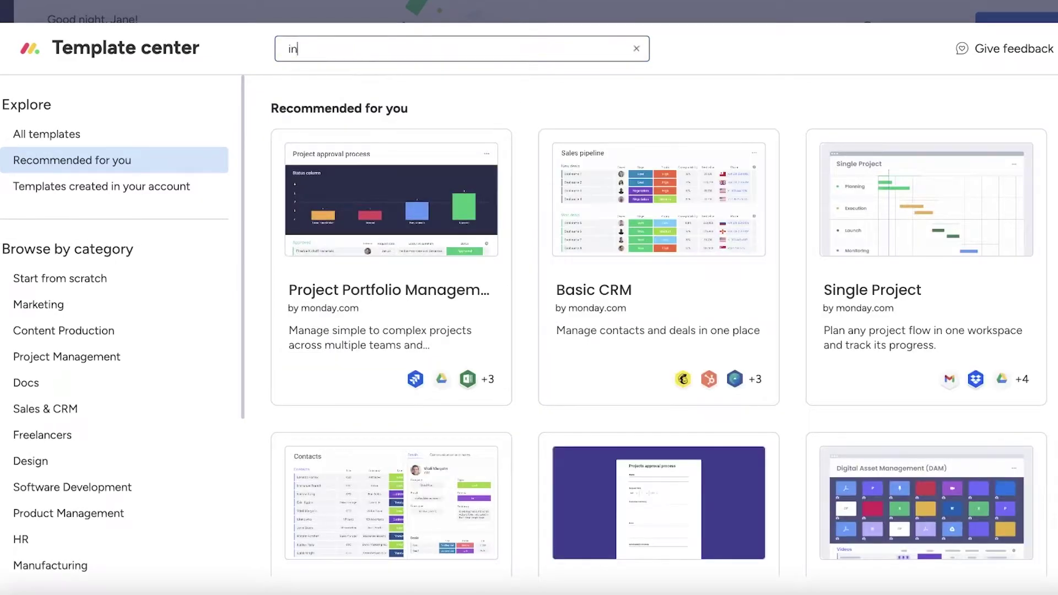
{"action": "left_click", "coordinate": [407, 253]}
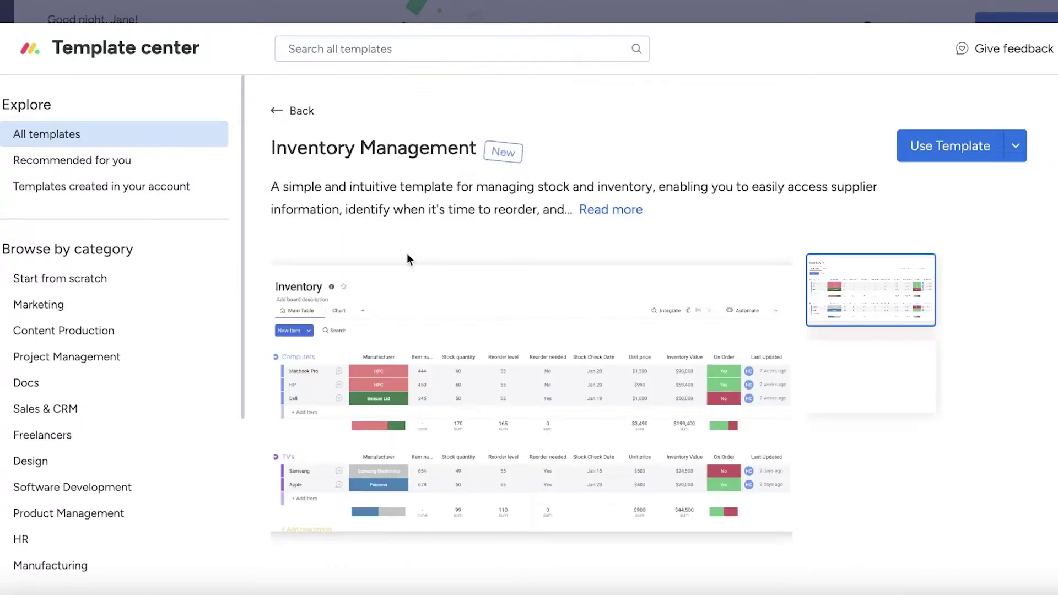
{"action": "left_click", "coordinate": [901, 149]}
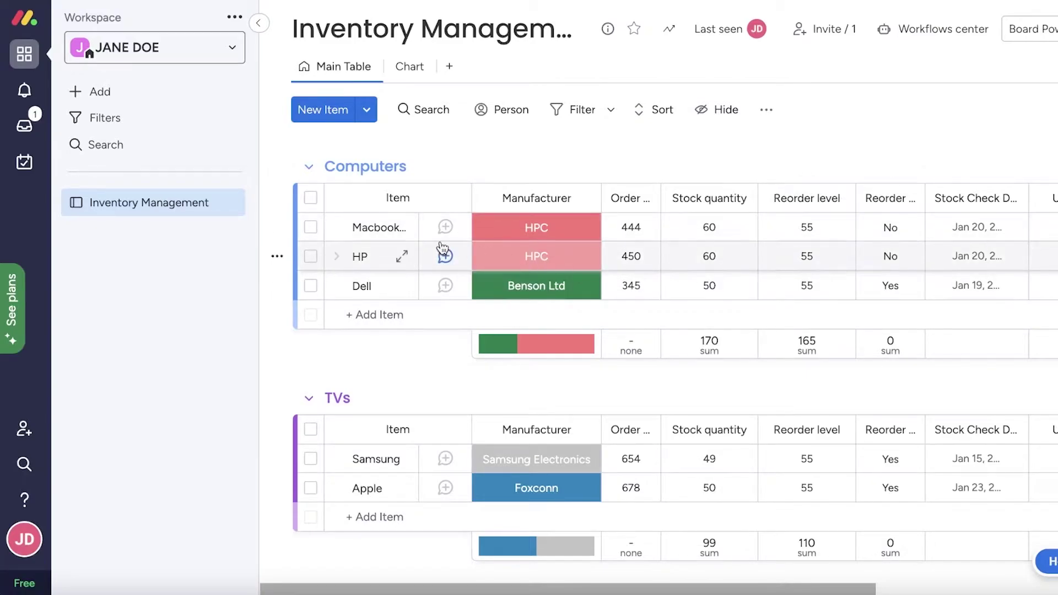
Collapse the Computers and TVs groups, re-expand Computers, and widen the Item column
{"action": "left_click", "coordinate": [308, 166]}
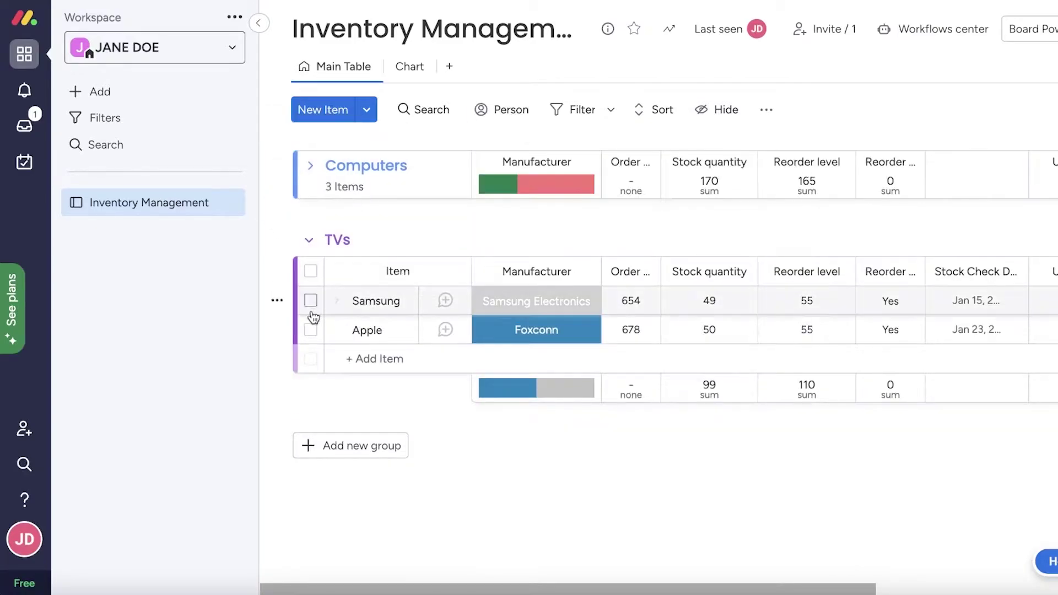
{"action": "left_click", "coordinate": [309, 239]}
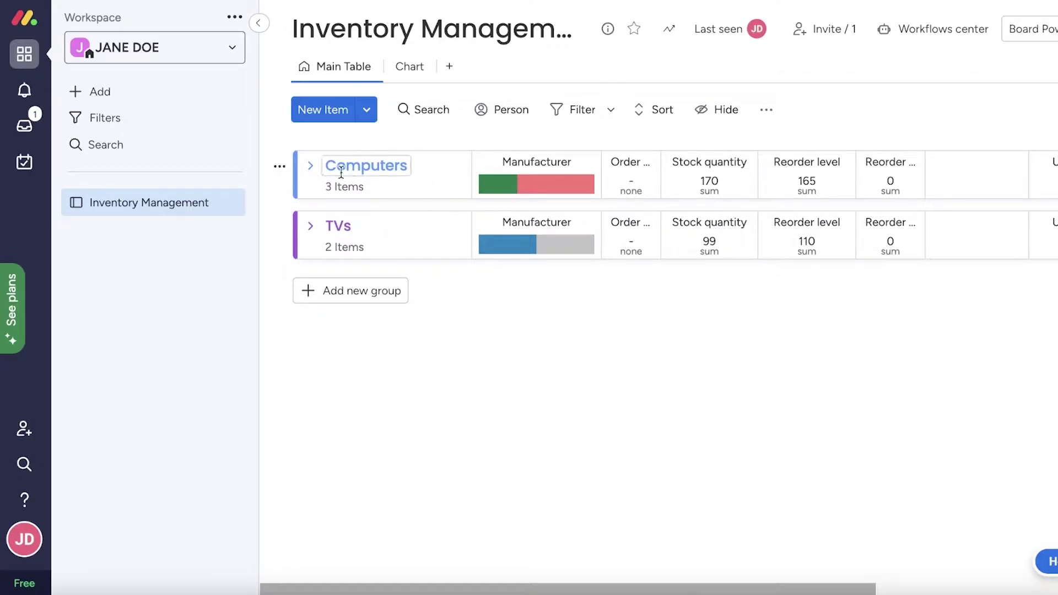
{"action": "left_click", "coordinate": [310, 166]}
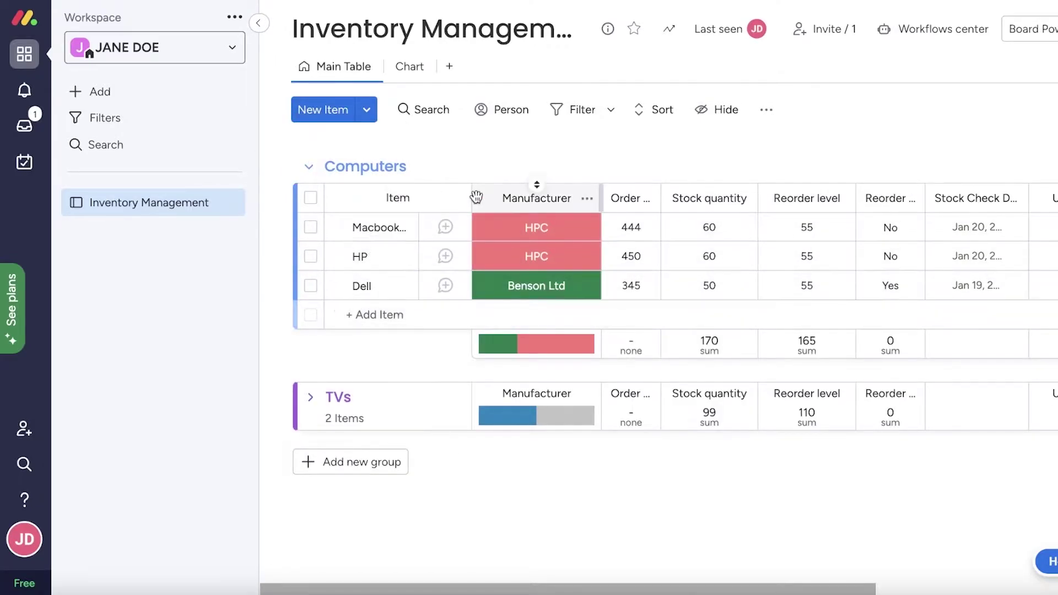
{"action": "left_click_drag", "start_coordinate": [471, 196], "coordinate": [613, 175]}
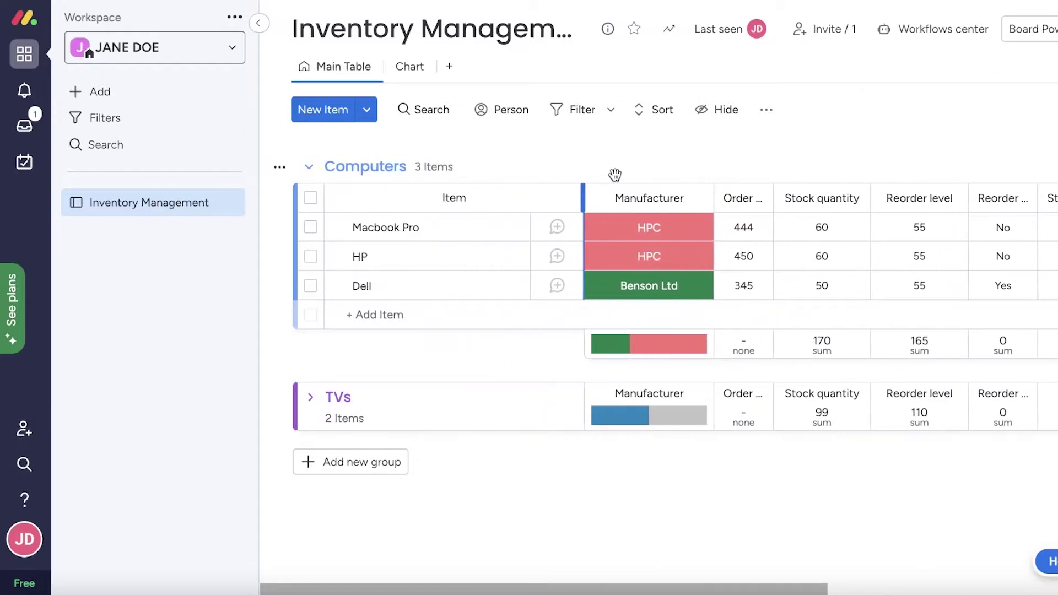
{"action": "scroll", "coordinate": [763, 588], "scroll_direction": "right", "scroll_amount": 4}
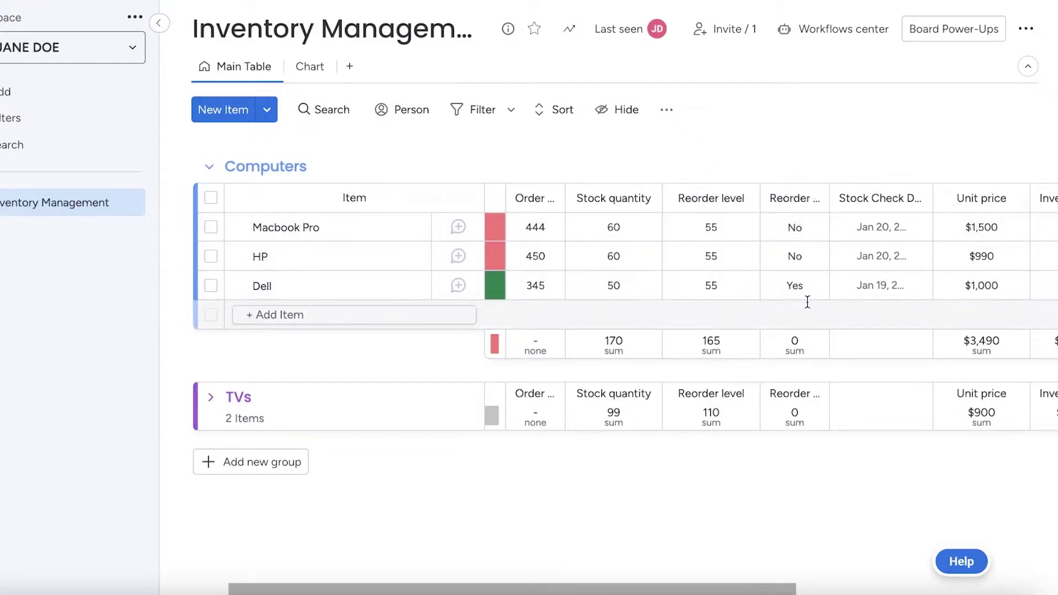
Widen the Order Status column so its labels read in full
{"action": "left_click_drag", "start_coordinate": [725, 590], "coordinate": [1007, 576]}
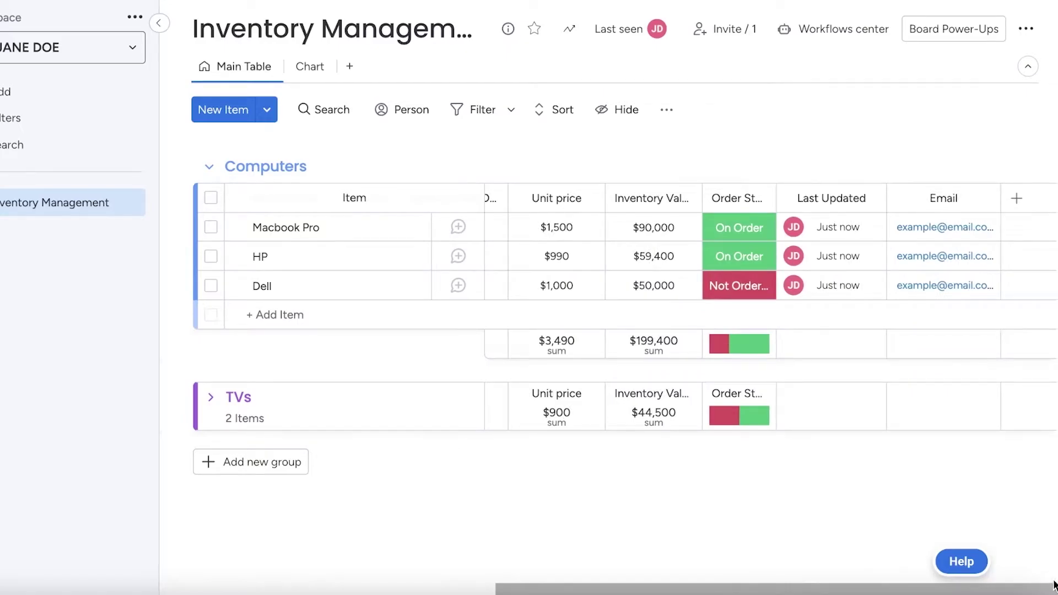
{"action": "left_click_drag", "start_coordinate": [776, 185], "coordinate": [847, 184]}
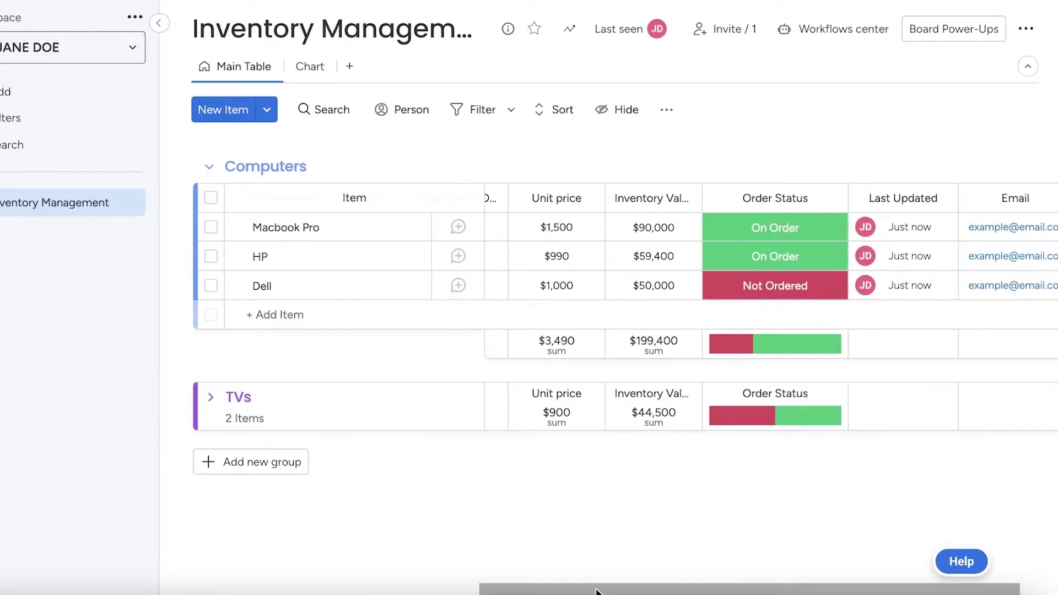
{"action": "left_click_drag", "start_coordinate": [600, 588], "coordinate": [333, 587]}
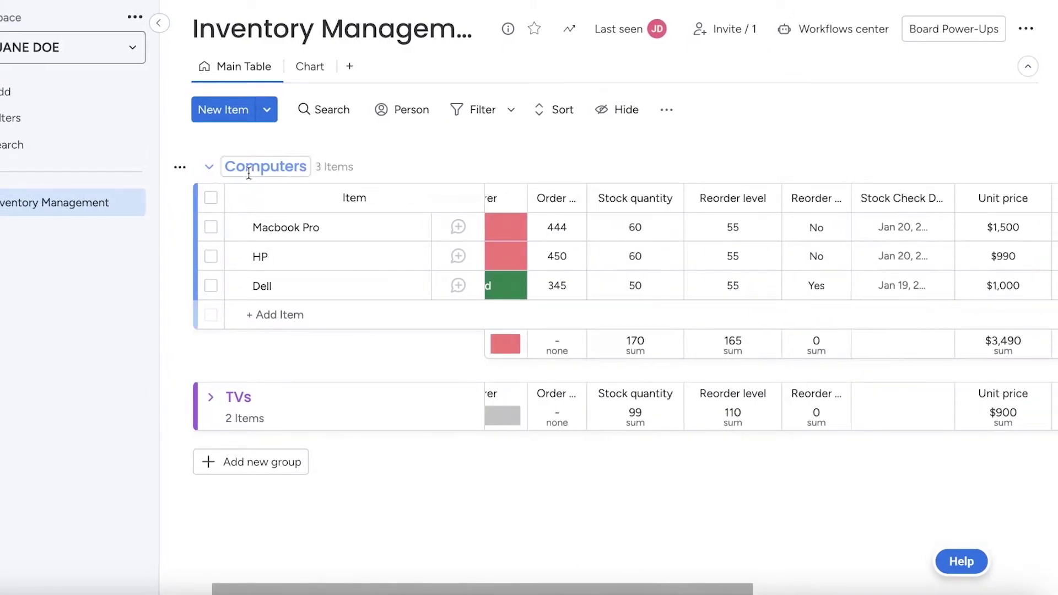
{"action": "left_click", "coordinate": [211, 397]}
{"action": "left_click", "coordinate": [210, 398]}
{"action": "scroll", "coordinate": [211, 398], "scroll_direction": "down", "scroll_amount": 3}
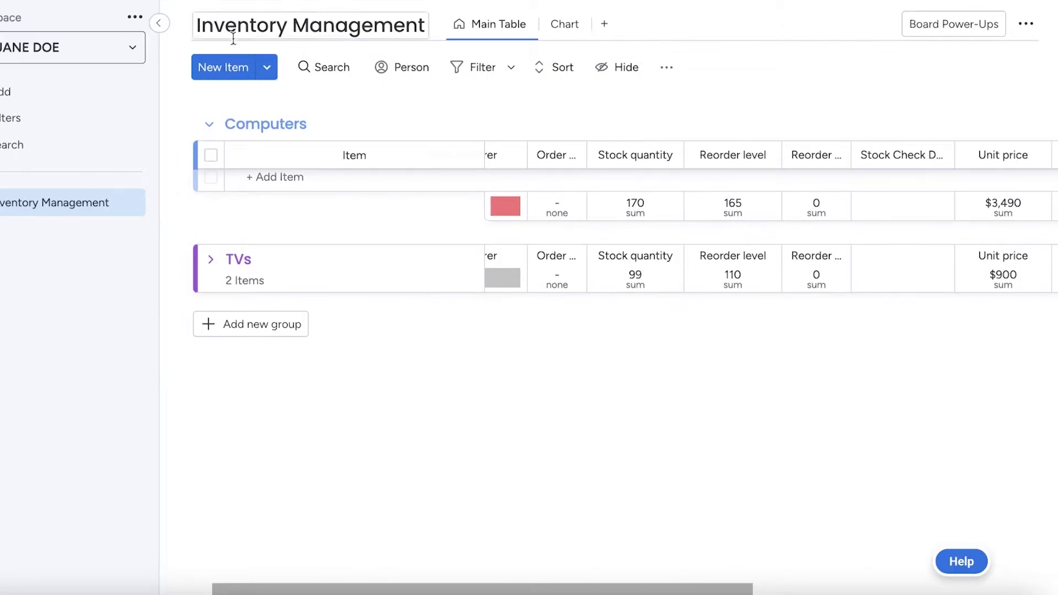
Collapse Computers and add a new group named Hoodies
{"action": "left_click", "coordinate": [210, 124]}
{"action": "left_click", "coordinate": [239, 295]}
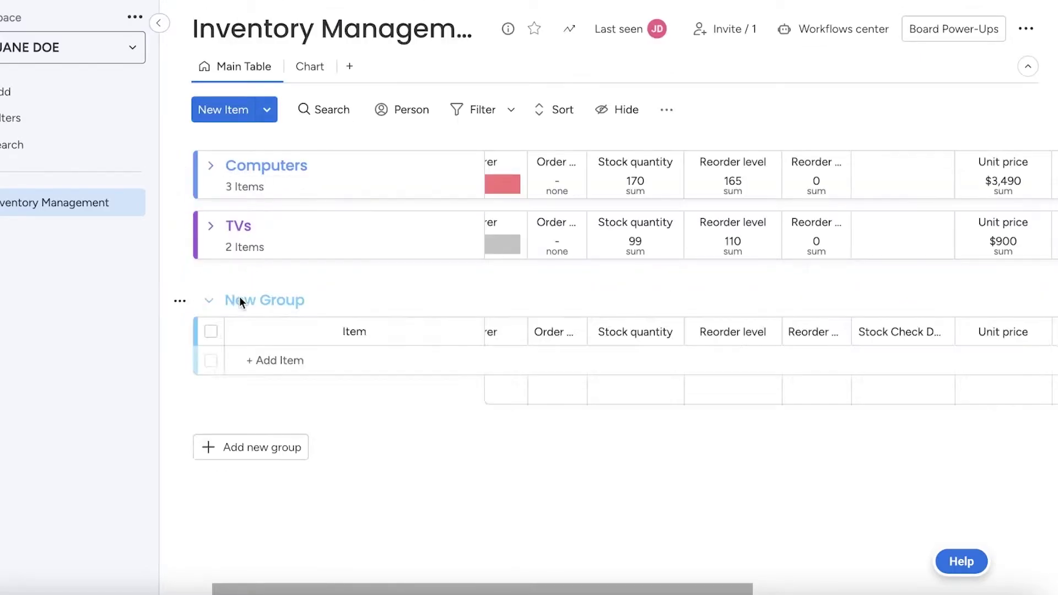
{"action": "left_click", "coordinate": [246, 298]}
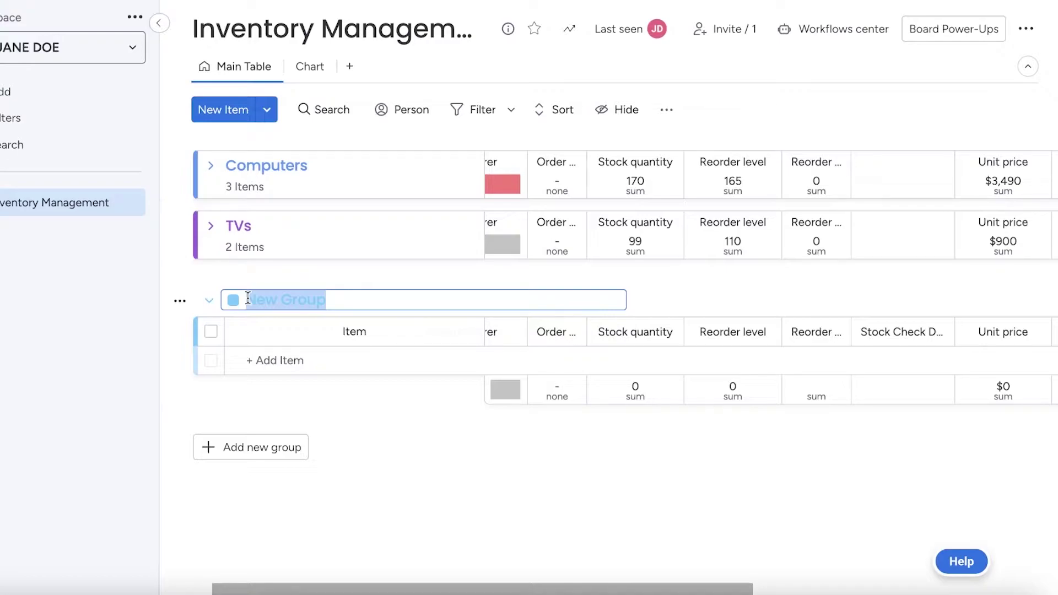
{"action": "type", "text": "Hoodies"}
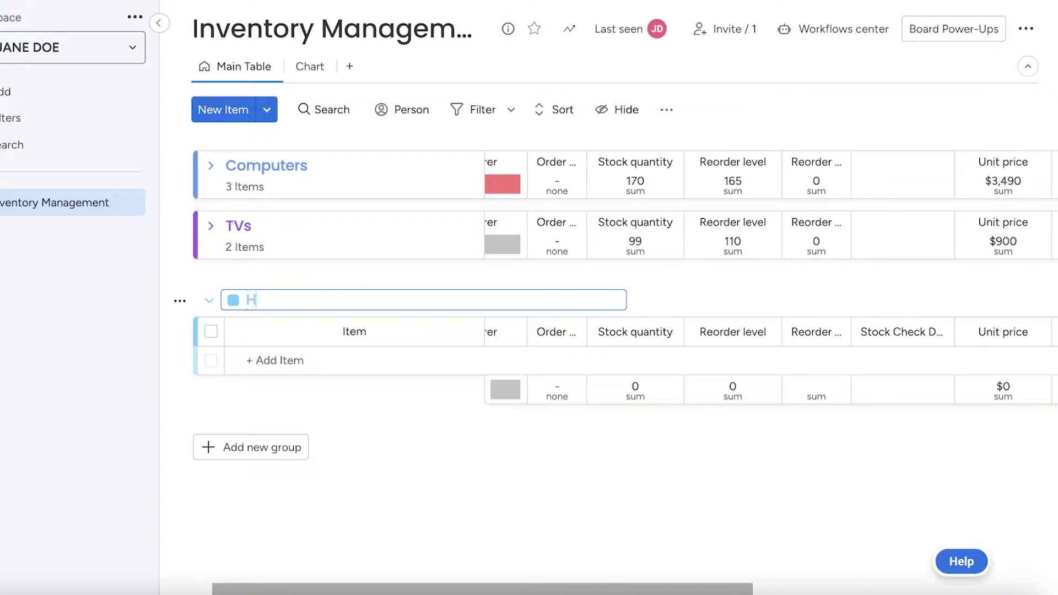
{"action": "key", "text": "Return"}
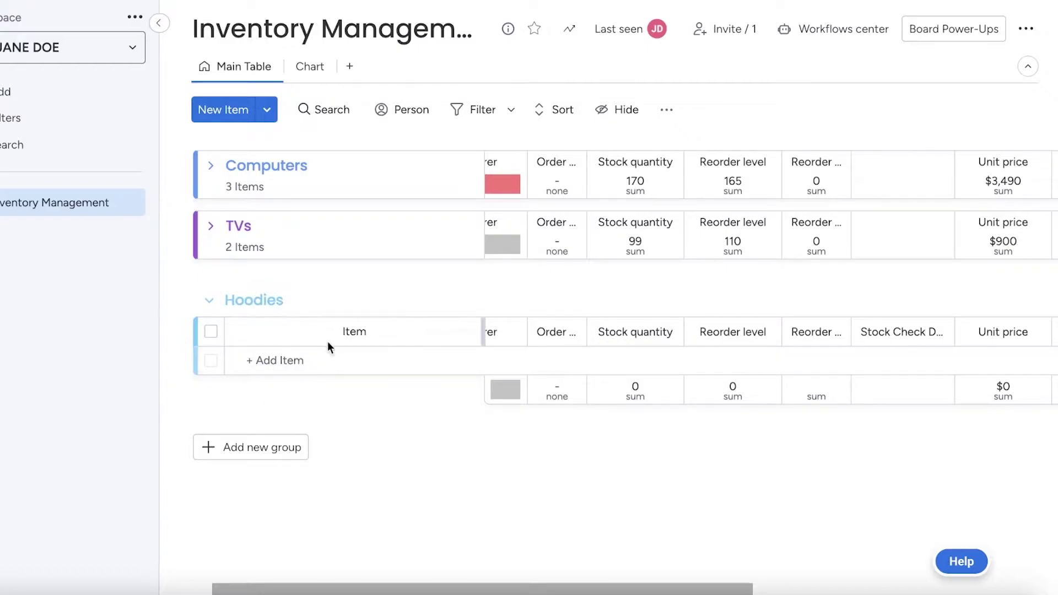
Add the item Pink Kpop Hoodie to the Hoodies group
{"action": "left_click", "coordinate": [306, 360]}
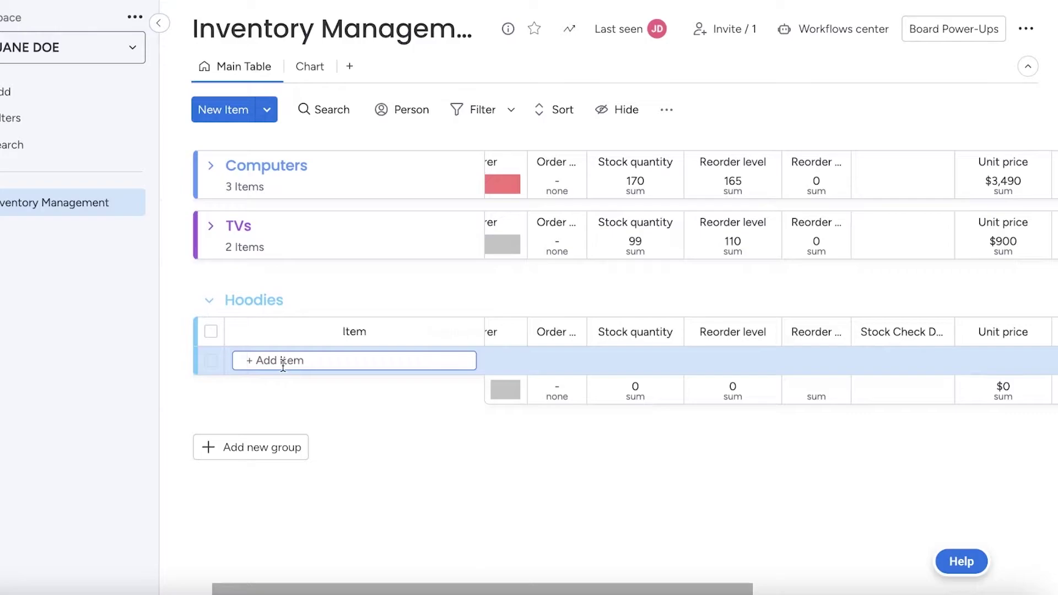
{"action": "type", "text": "Pink Kpop Hoodie"}
{"action": "key", "text": "Return"}
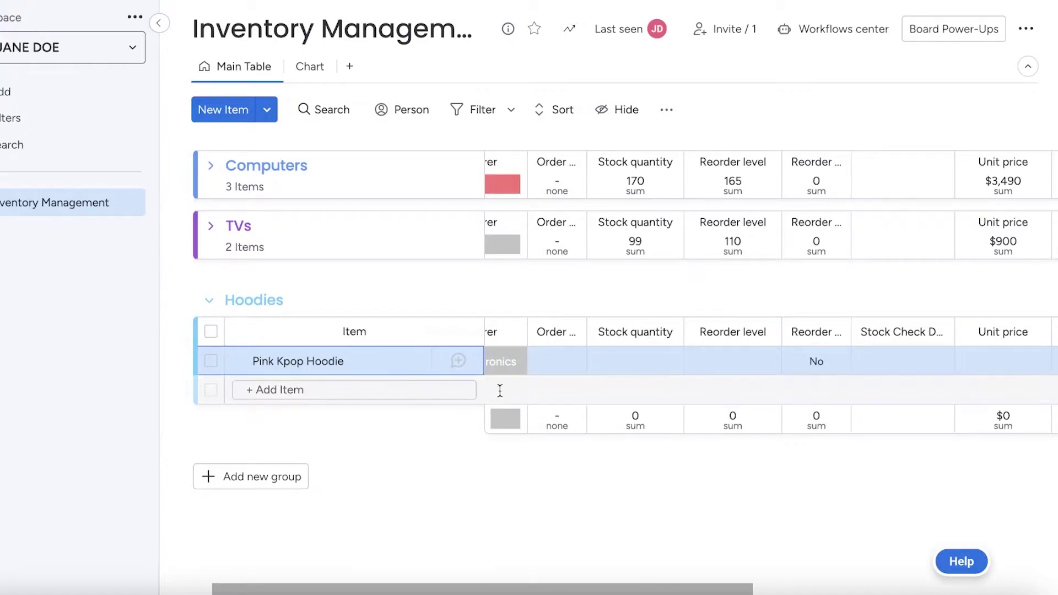
Set the Stock quantity column summaries to display in dollars ($)
{"action": "left_click", "coordinate": [648, 425]}
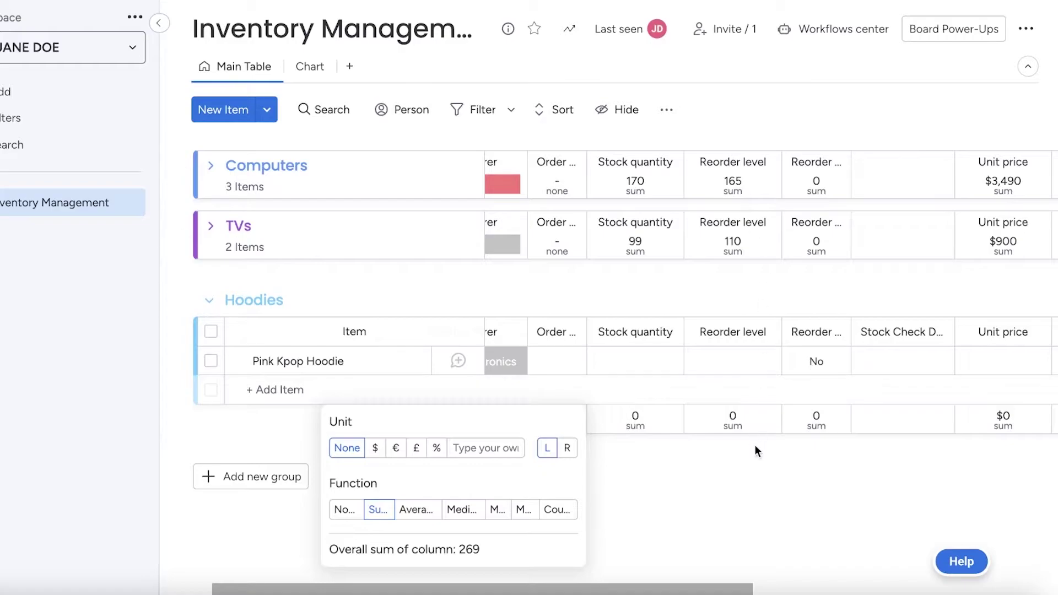
{"action": "left_click", "coordinate": [825, 425]}
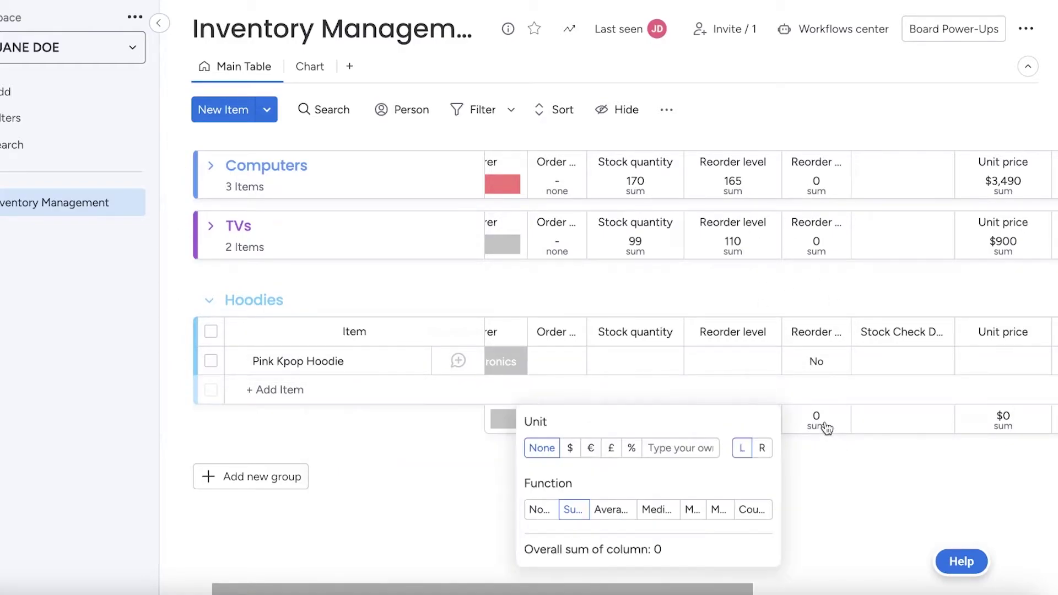
{"action": "left_click", "coordinate": [829, 487]}
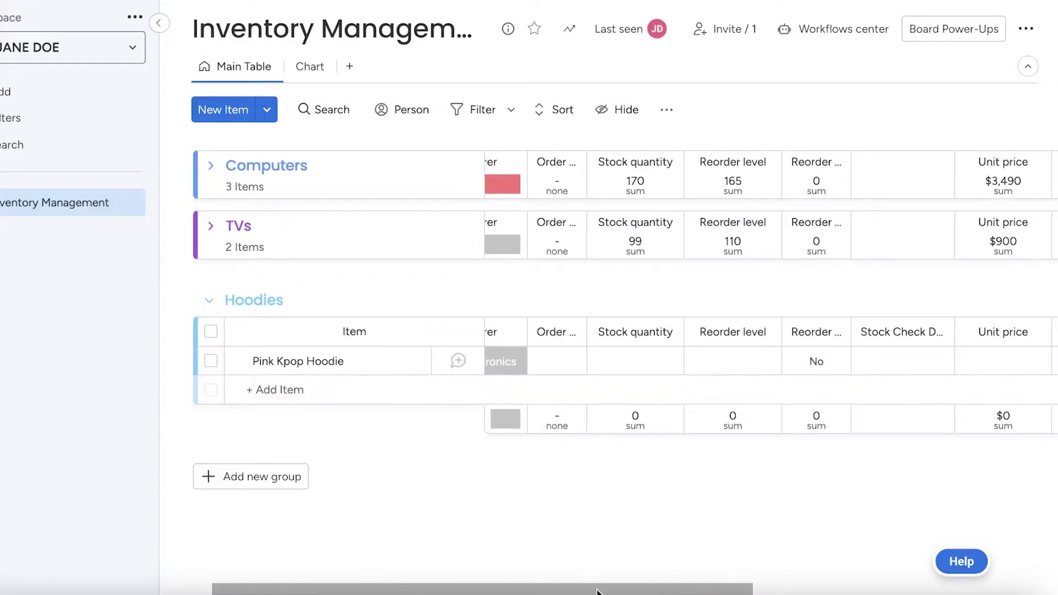
{"action": "left_click_drag", "start_coordinate": [595, 592], "coordinate": [543, 587]}
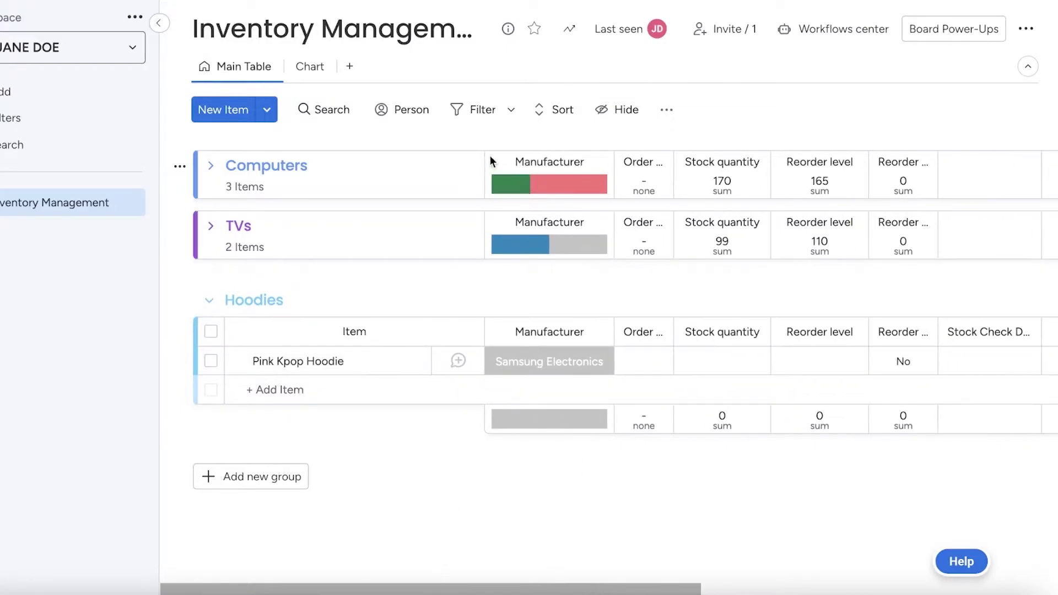
{"action": "mouse_move", "coordinate": [482, 155]}
{"action": "left_mouse_down"}
{"action": "mouse_move", "coordinate": [381, 159]}
{"action": "mouse_move", "coordinate": [501, 149]}
{"action": "mouse_move", "coordinate": [480, 155]}
{"action": "left_mouse_up"}
{"action": "left_click", "coordinate": [725, 429]}
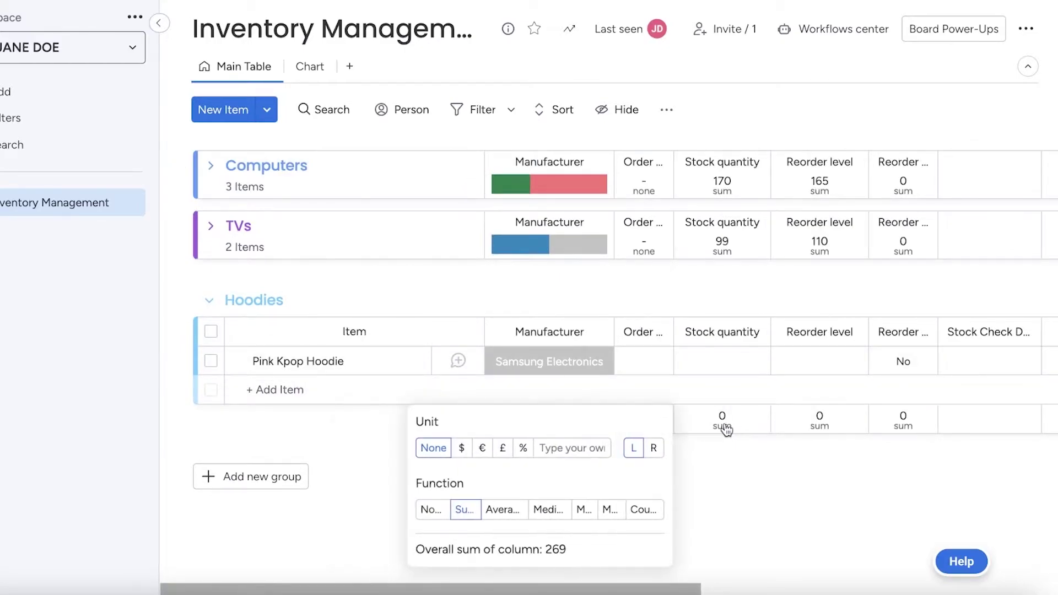
{"action": "left_click", "coordinate": [463, 449]}
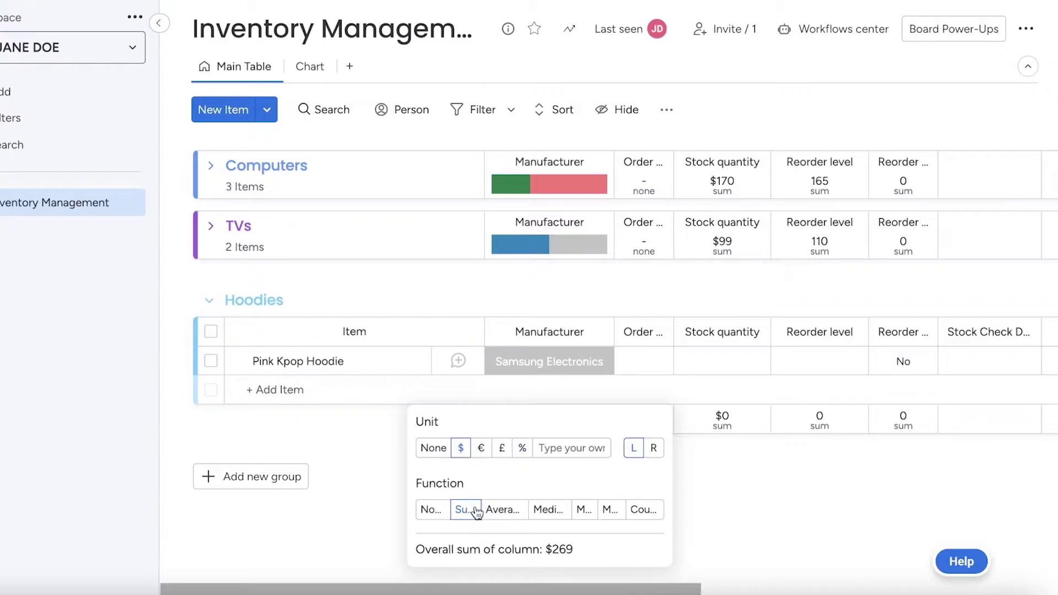
{"action": "left_click", "coordinate": [737, 482]}
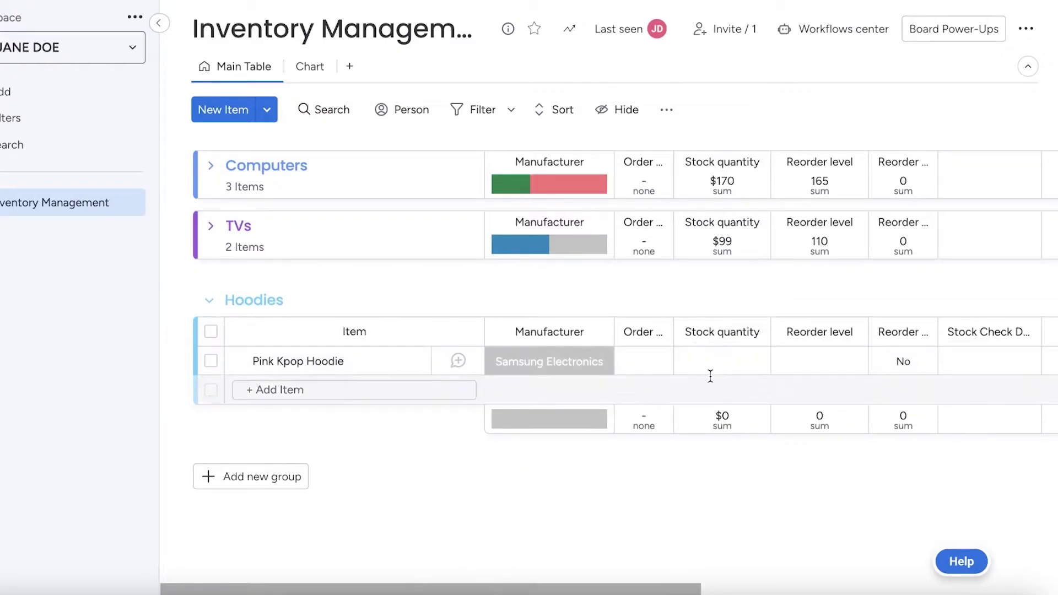
Enter a stock quantity of 44 for Pink Kpop Hoodie, giving a $44 Hoodies sum
{"action": "left_click", "coordinate": [709, 364]}
{"action": "type", "text": "44"}
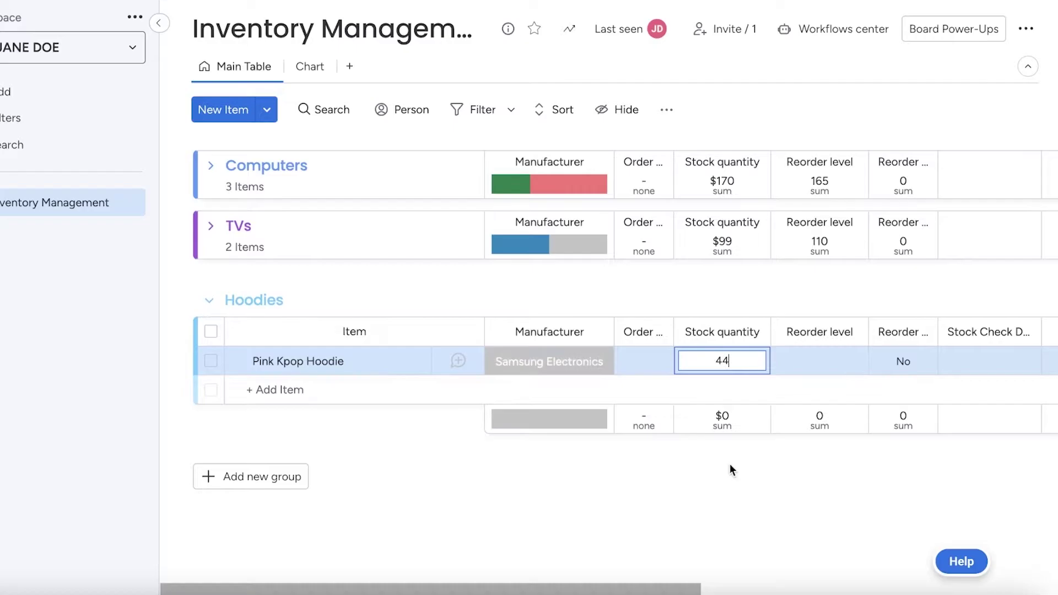
{"action": "left_click", "coordinate": [729, 464]}
{"action": "left_click", "coordinate": [720, 424]}
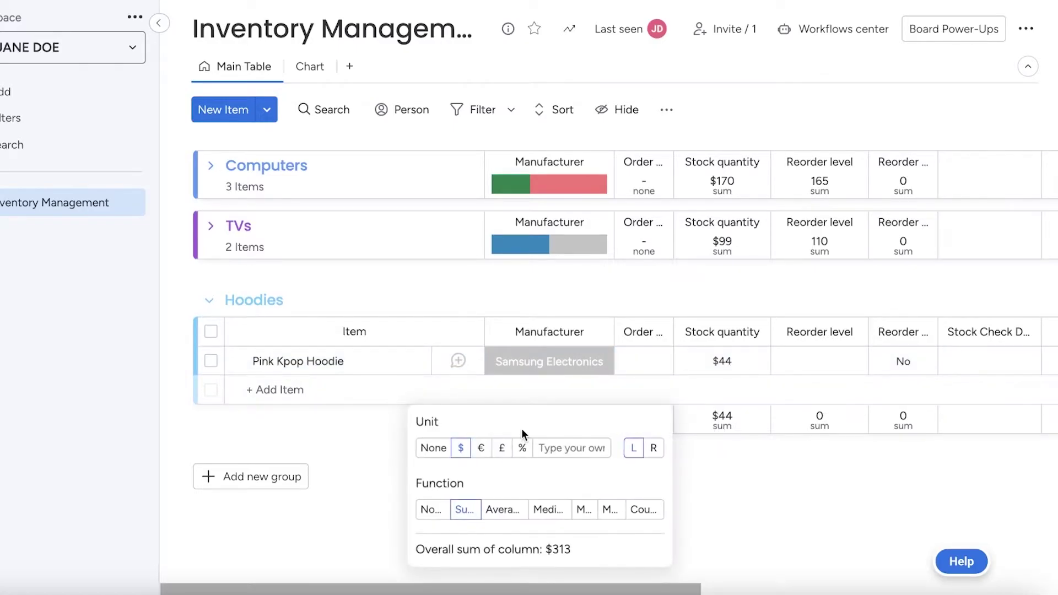
{"action": "left_click", "coordinate": [812, 452]}
{"action": "scroll", "coordinate": [994, 410], "scroll_direction": "down", "scroll_amount": 1}
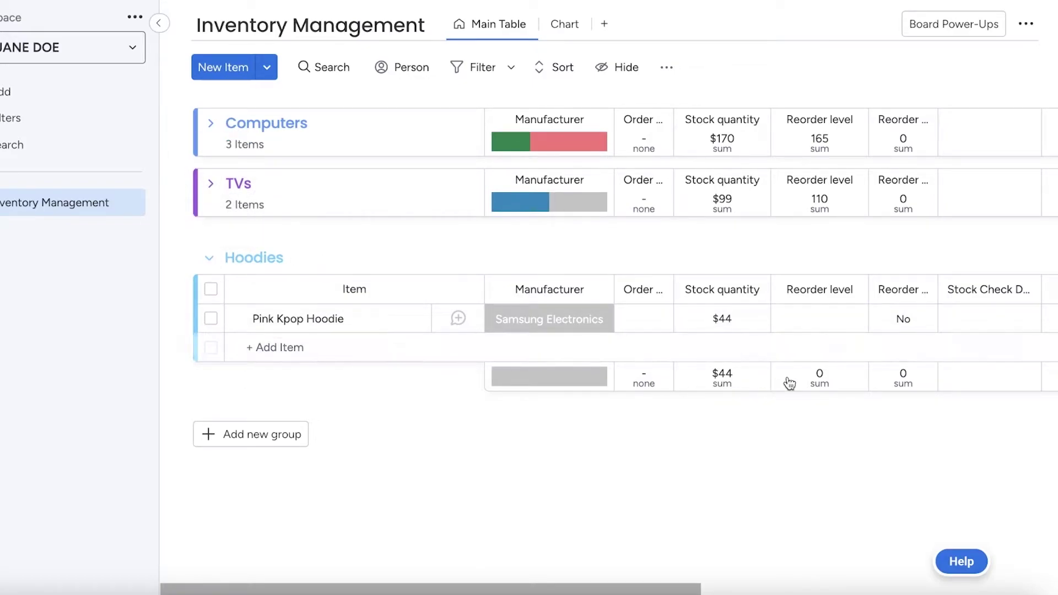
Add a Date column named Delivery Dates and give Pink Kpop Hoodie Feb 11
{"action": "left_click_drag", "start_coordinate": [533, 587], "coordinate": [980, 524]}
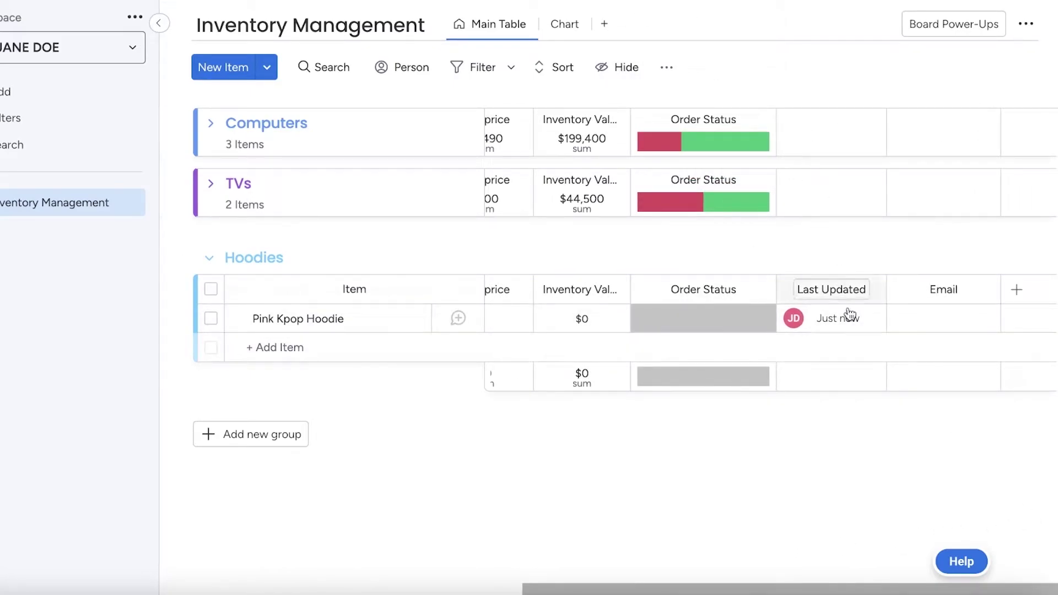
{"action": "left_click", "coordinate": [1016, 290]}
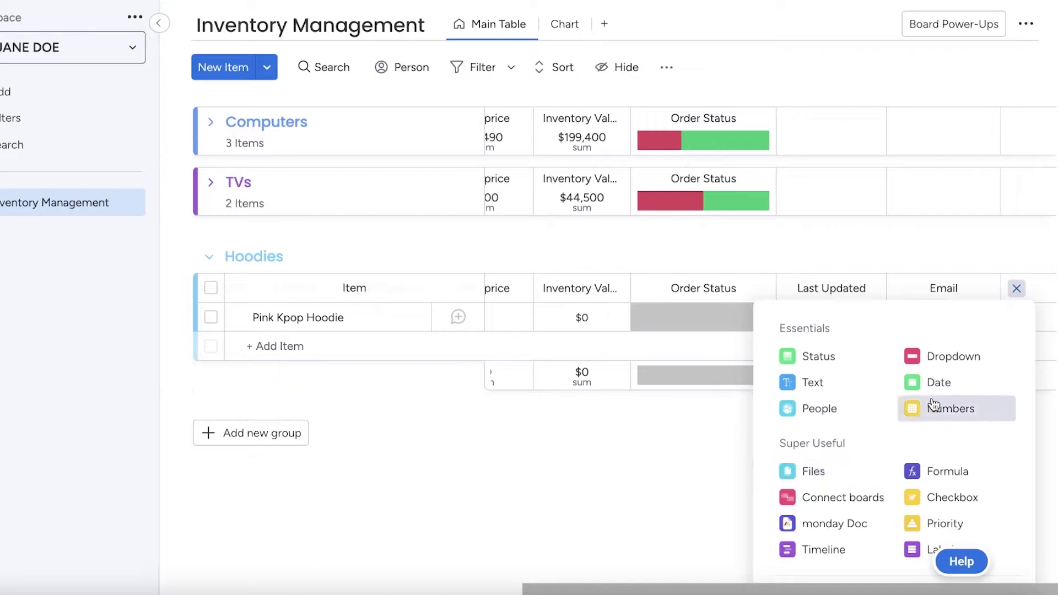
{"action": "left_click", "coordinate": [928, 384]}
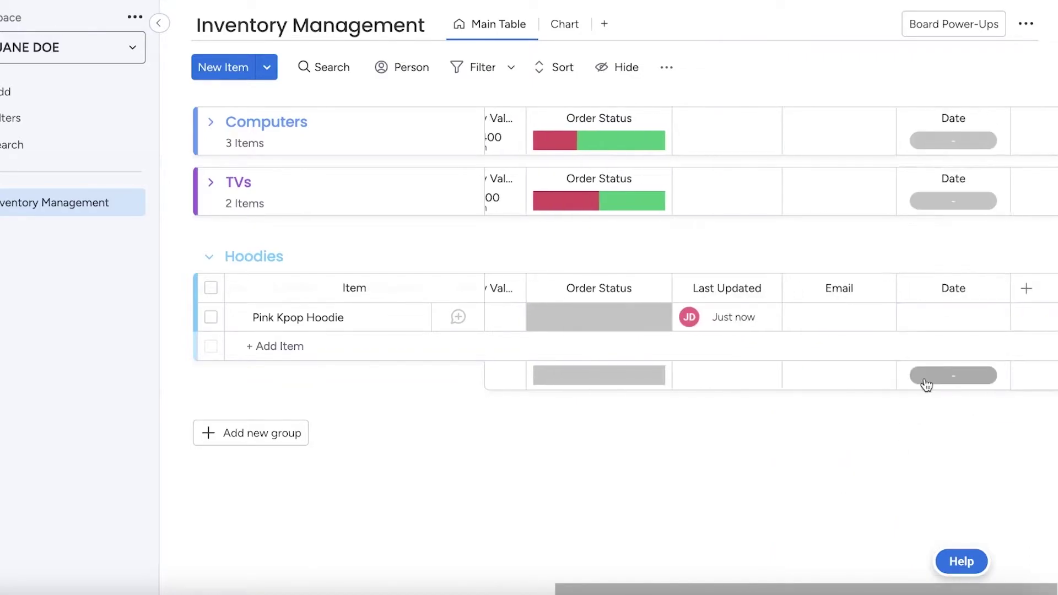
{"action": "left_click", "coordinate": [959, 286]}
{"action": "left_click", "coordinate": [919, 289]}
{"action": "type", "text": "Delivery Dates"}
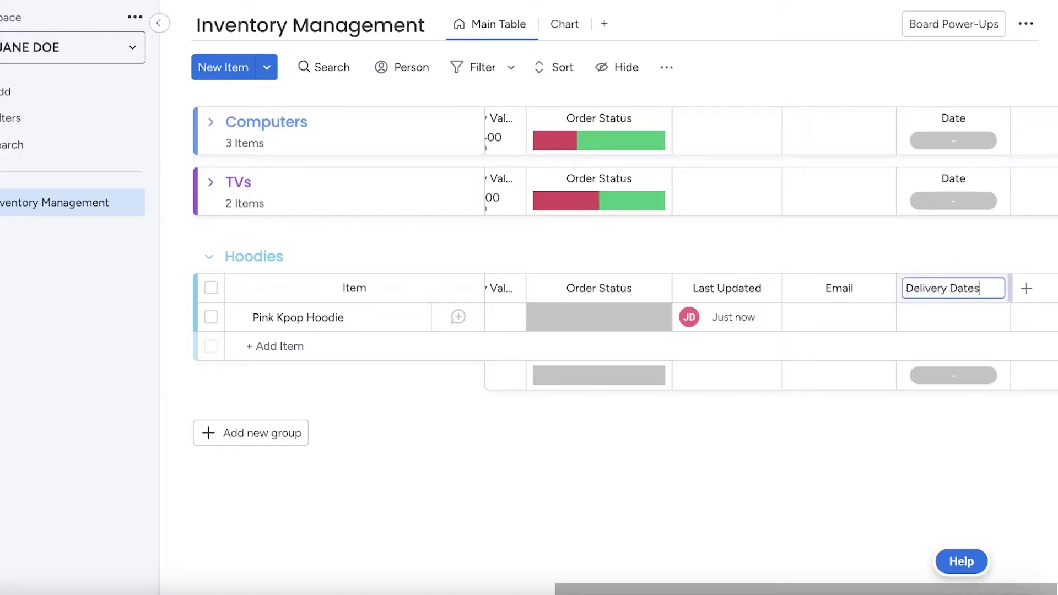
{"action": "key", "text": "Return"}
{"action": "left_click", "coordinate": [959, 317]}
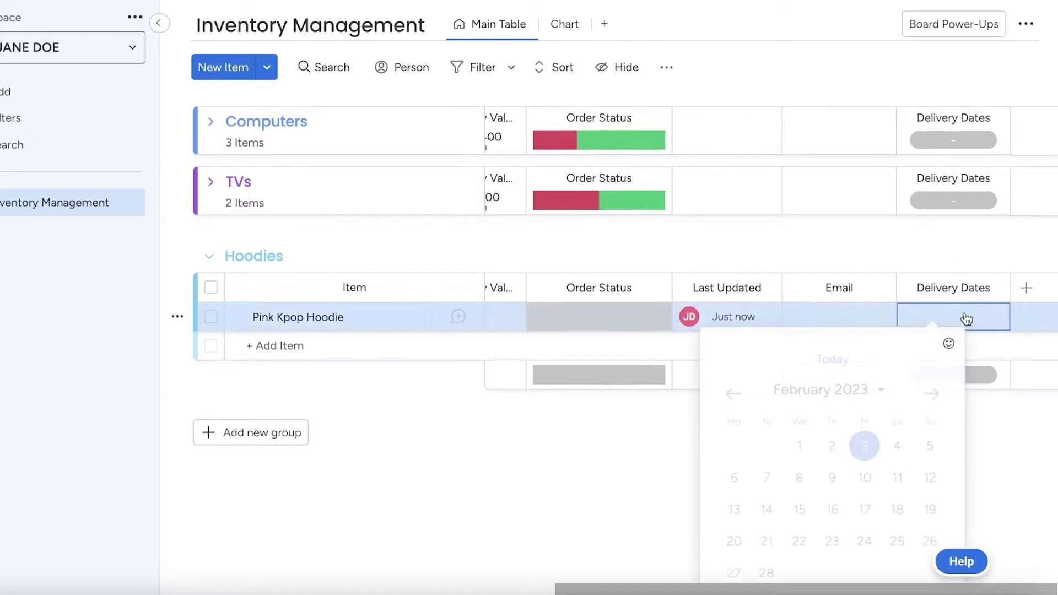
{"action": "left_click", "coordinate": [907, 441]}
Set the Delivery Dates footer summary to show the Earliest date
{"action": "left_click", "coordinate": [954, 348]}
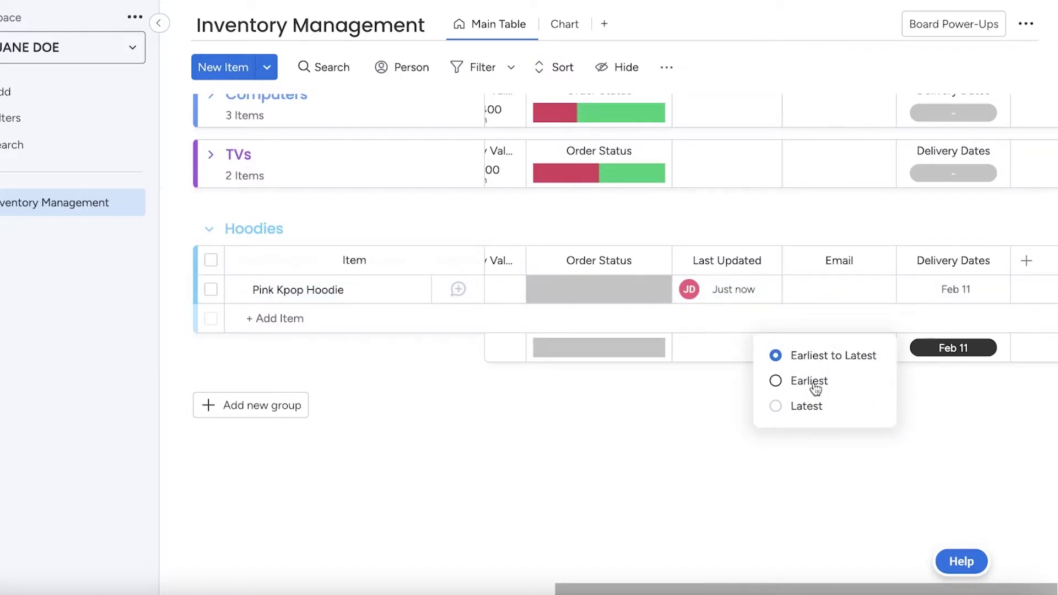
{"action": "left_click", "coordinate": [974, 387]}
{"action": "left_click", "coordinate": [951, 349]}
{"action": "left_click", "coordinate": [954, 427]}
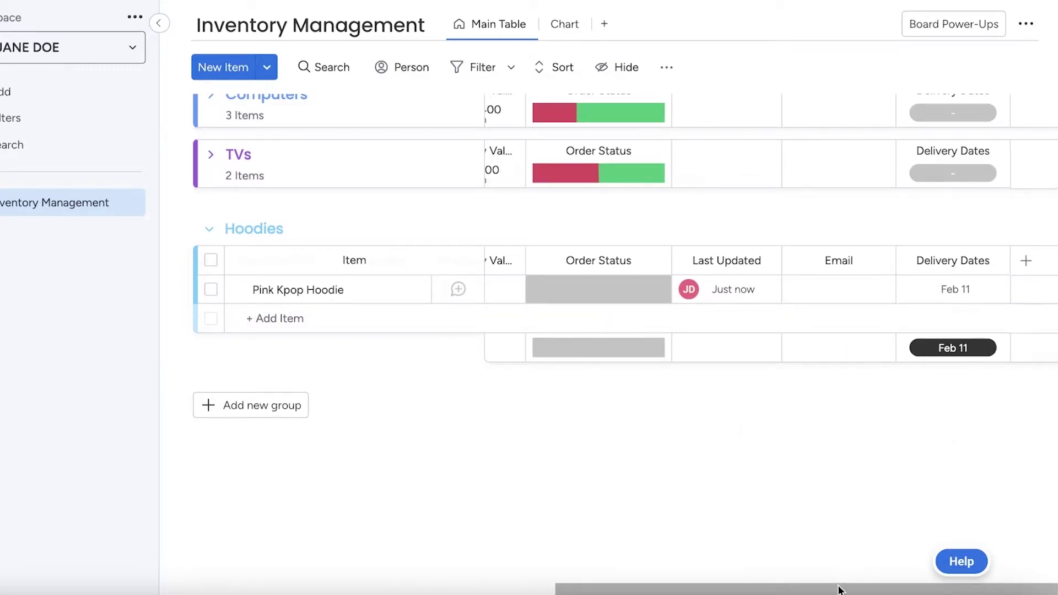
{"action": "left_click_drag", "start_coordinate": [838, 590], "coordinate": [844, 590]}
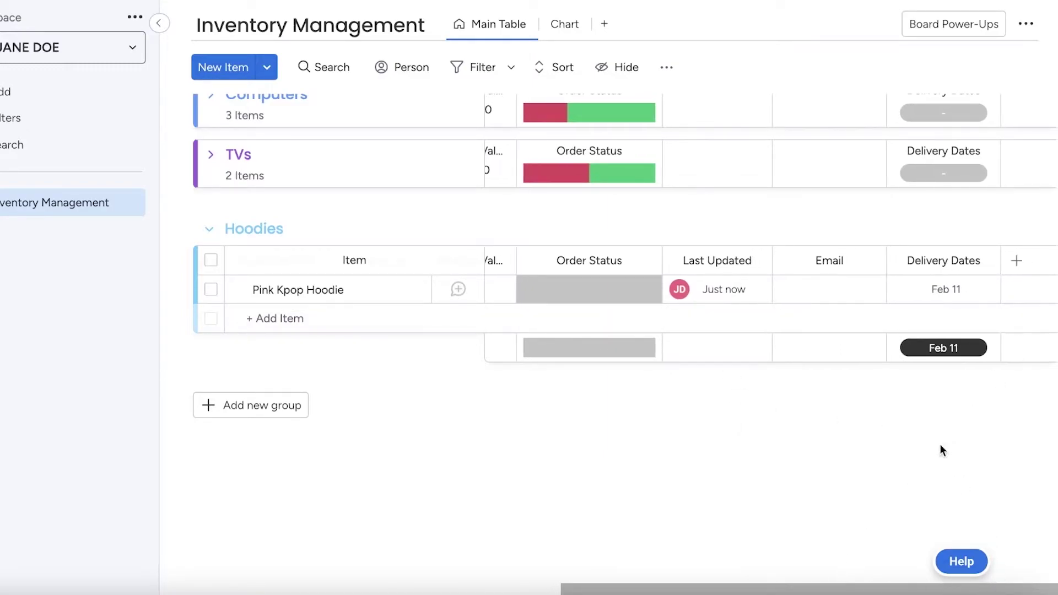
{"action": "left_click", "coordinate": [943, 348]}
{"action": "left_click", "coordinate": [808, 387]}
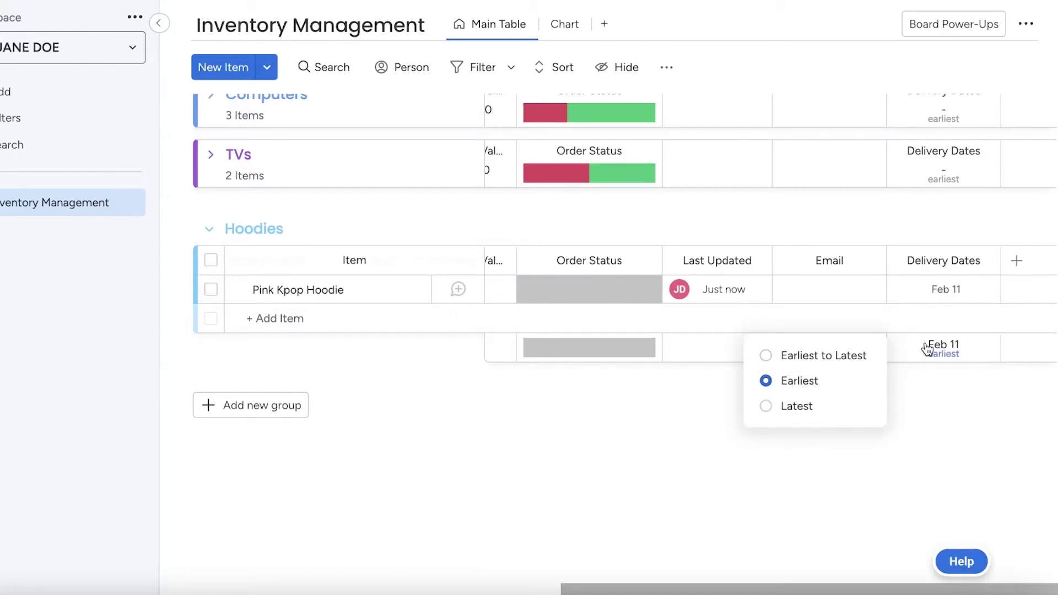
{"action": "left_click", "coordinate": [936, 411]}
{"action": "left_click_drag", "start_coordinate": [823, 588], "coordinate": [411, 488]}
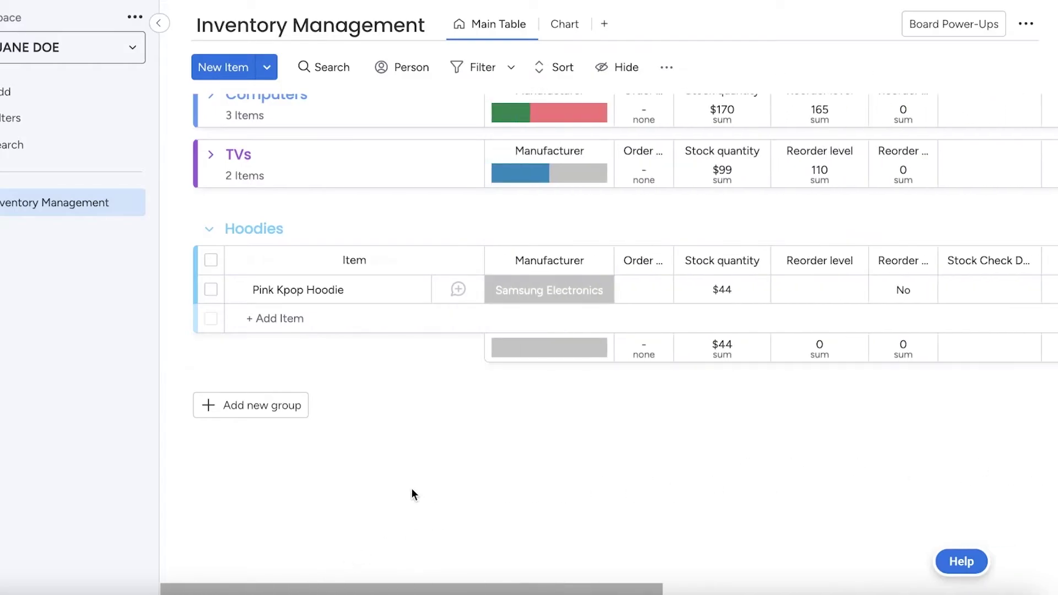
{"action": "left_click", "coordinate": [551, 285]}
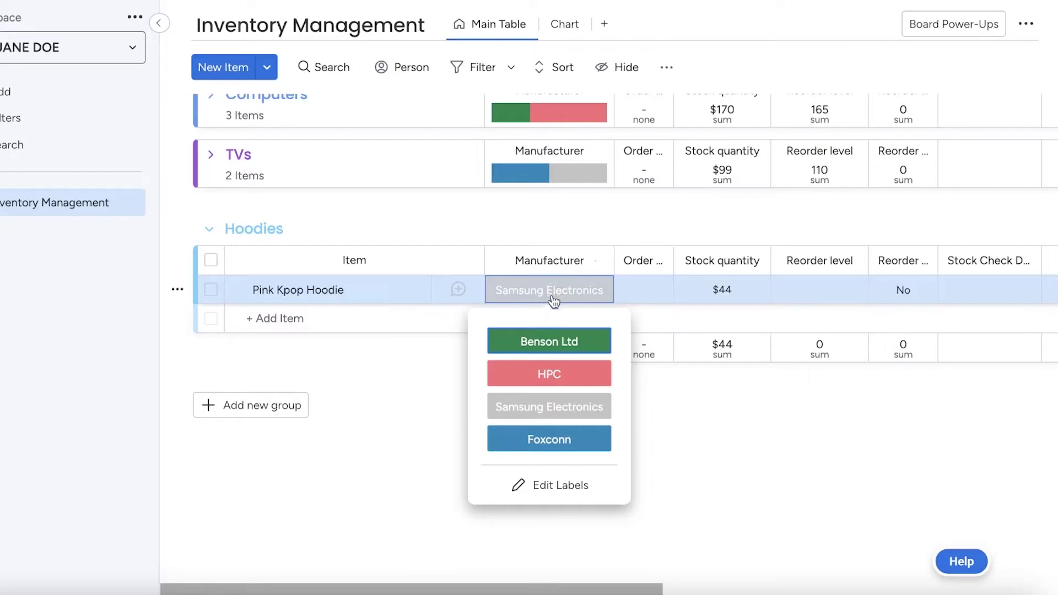
{"action": "scroll", "coordinate": [570, 229], "scroll_direction": "up", "scroll_amount": 2}
{"action": "left_click", "coordinate": [530, 177]}
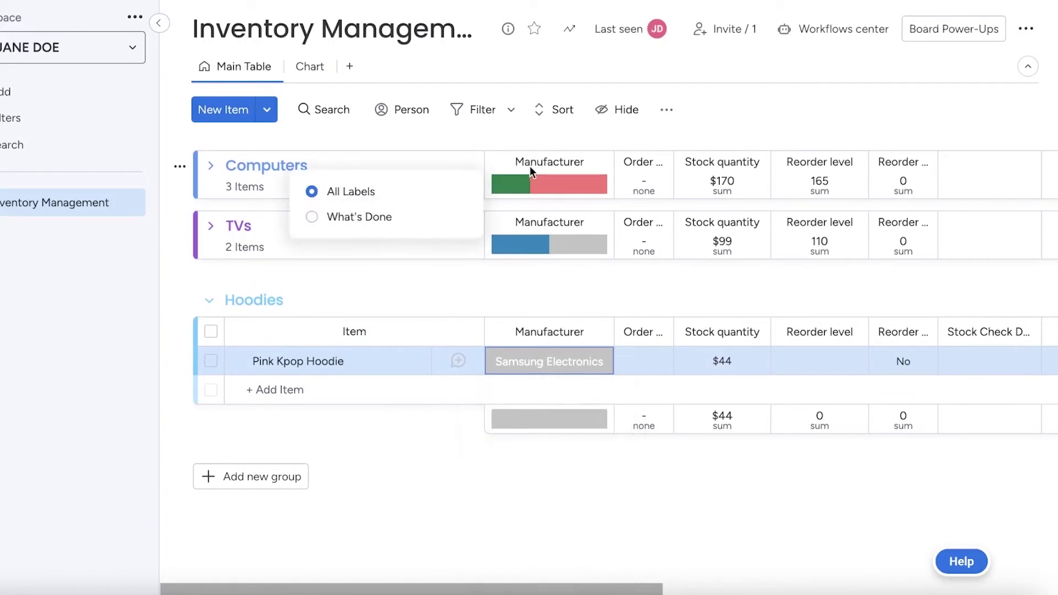
{"action": "scroll", "coordinate": [435, 419], "scroll_direction": "down", "scroll_amount": 1}
{"action": "left_click", "coordinate": [550, 329]}
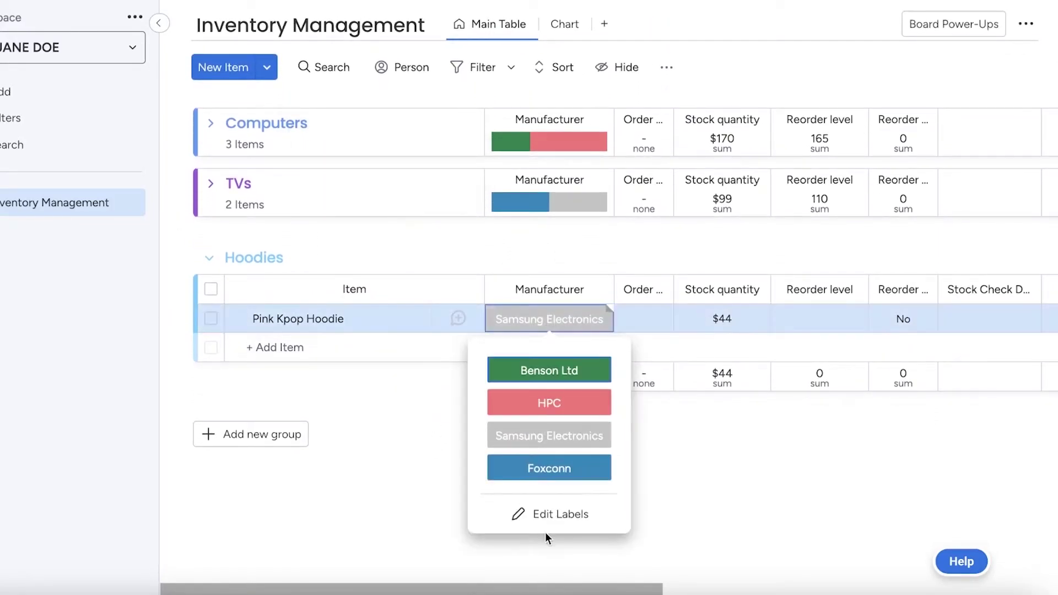
{"action": "left_click", "coordinate": [549, 523]}
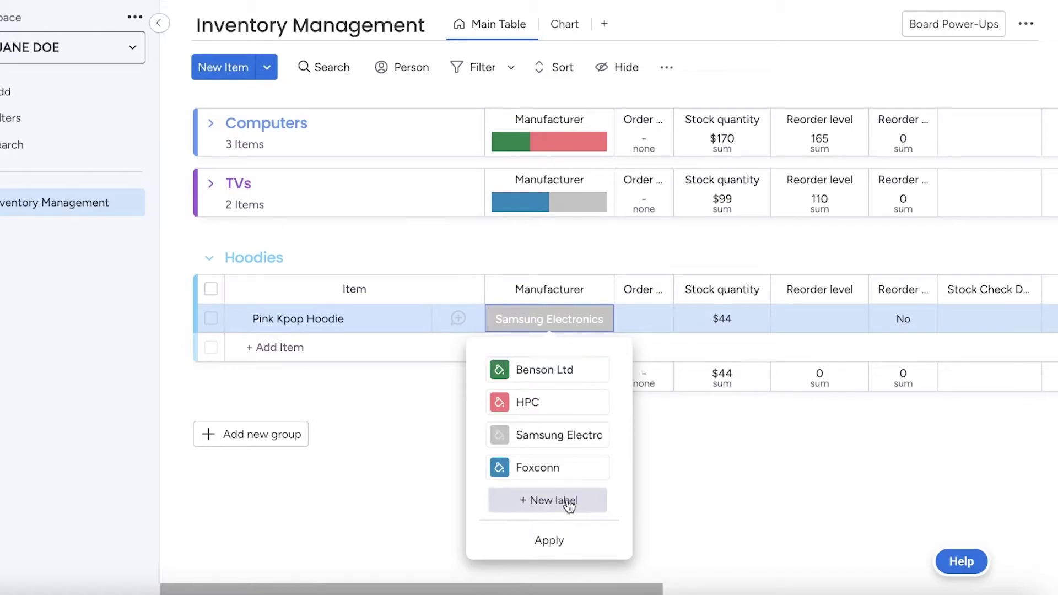
{"action": "left_click", "coordinate": [568, 500]}
{"action": "left_click", "coordinate": [584, 414]}
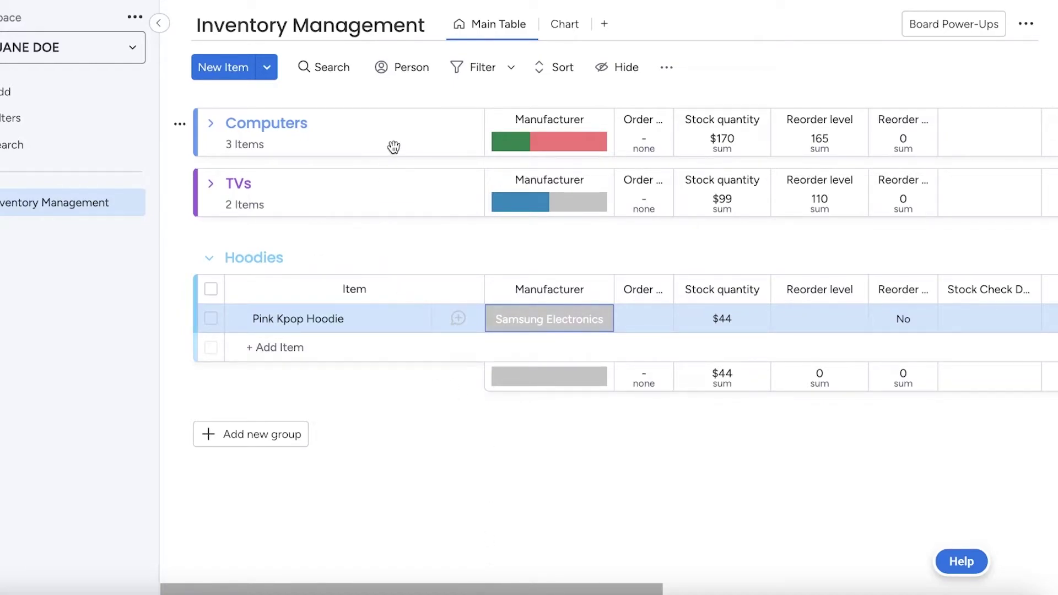
Open the Chart view and try adding a Chart widget, dismissing the upgrade offers
{"action": "left_click", "coordinate": [561, 23]}
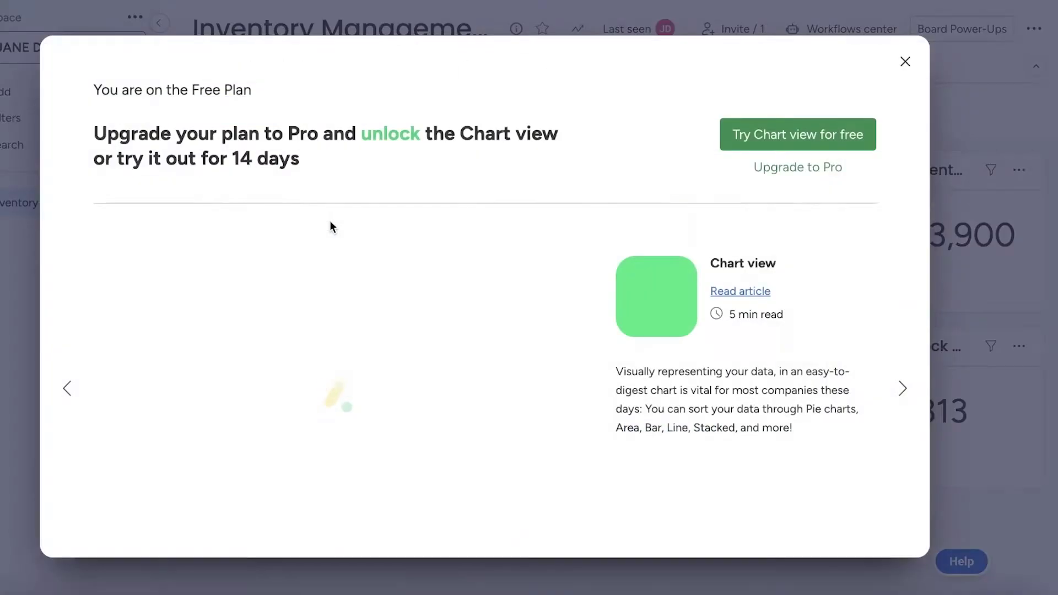
{"action": "left_click", "coordinate": [905, 62]}
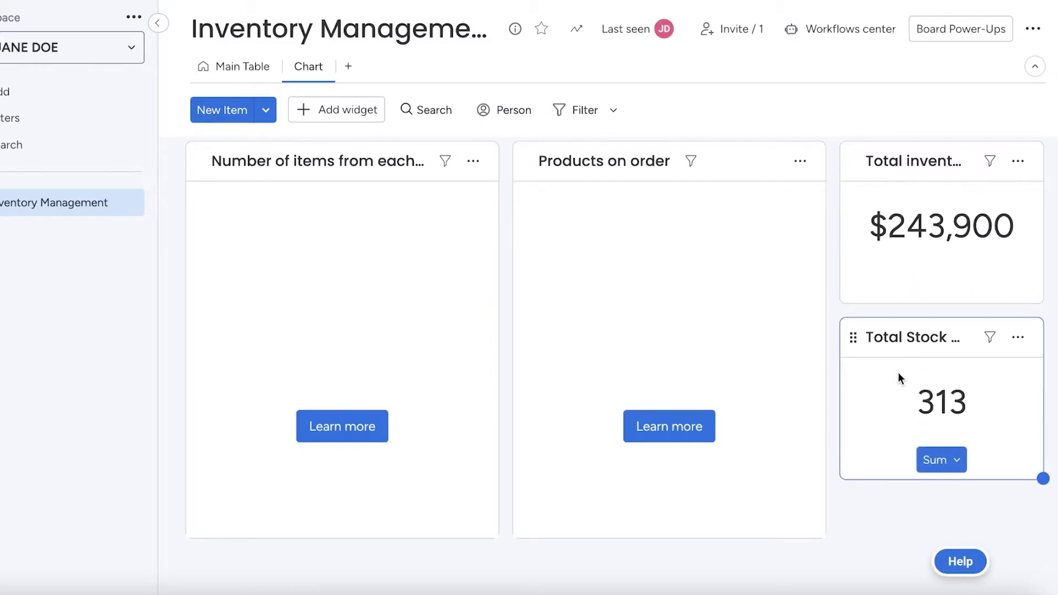
{"action": "left_click", "coordinate": [362, 109]}
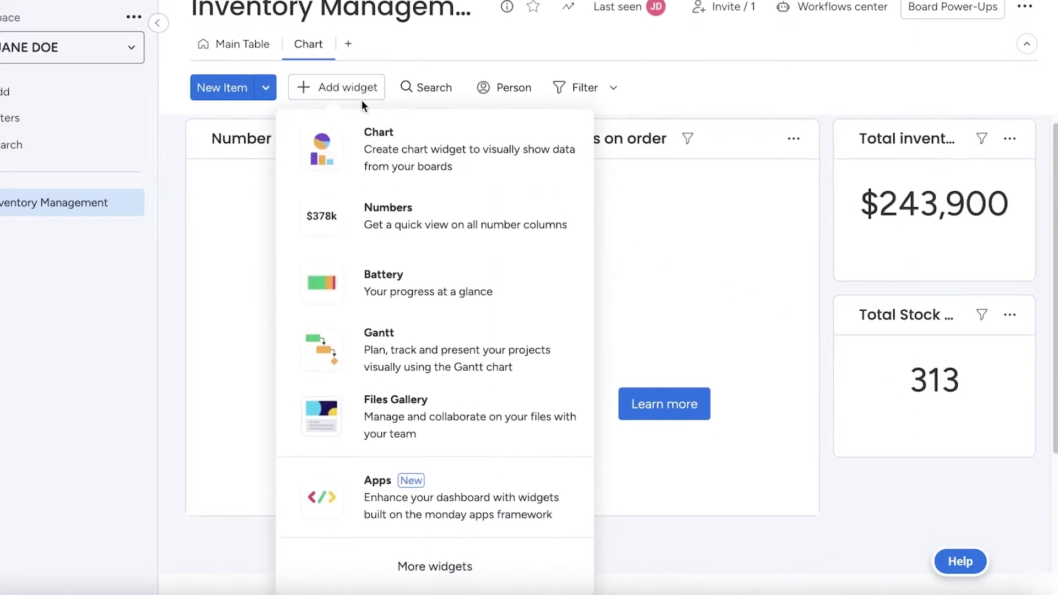
{"action": "left_click", "coordinate": [368, 149]}
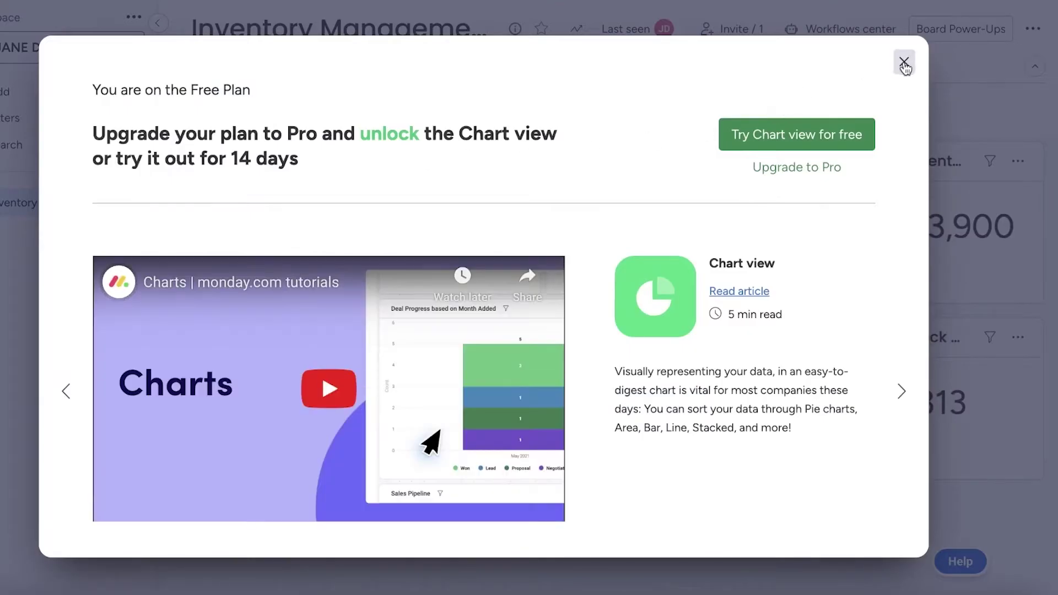
{"action": "left_click", "coordinate": [902, 62]}
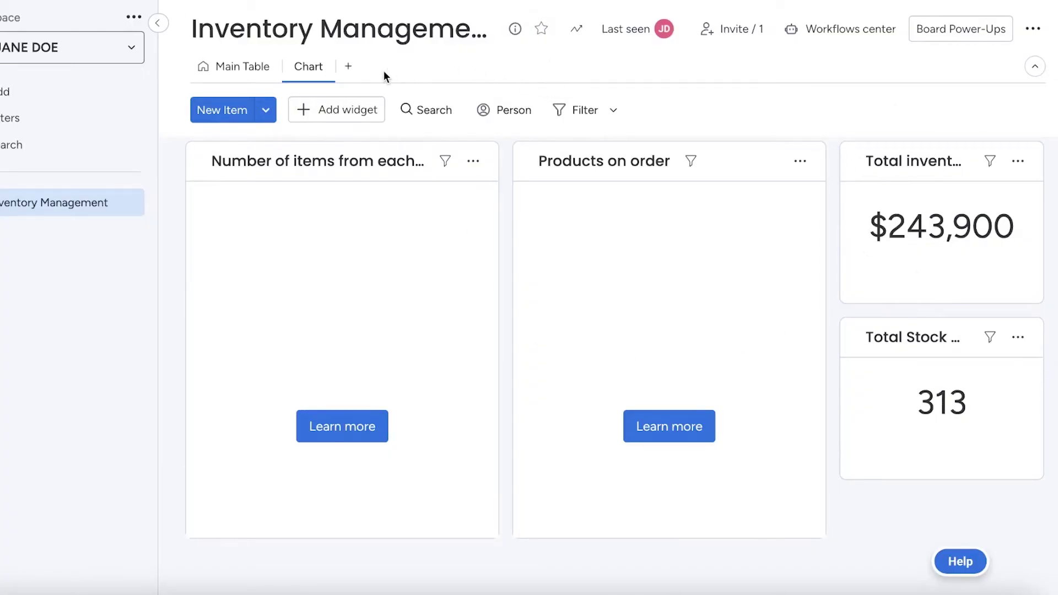
Add a Kanban view to the board, keeping its default name Kanban
{"action": "left_click", "coordinate": [350, 69]}
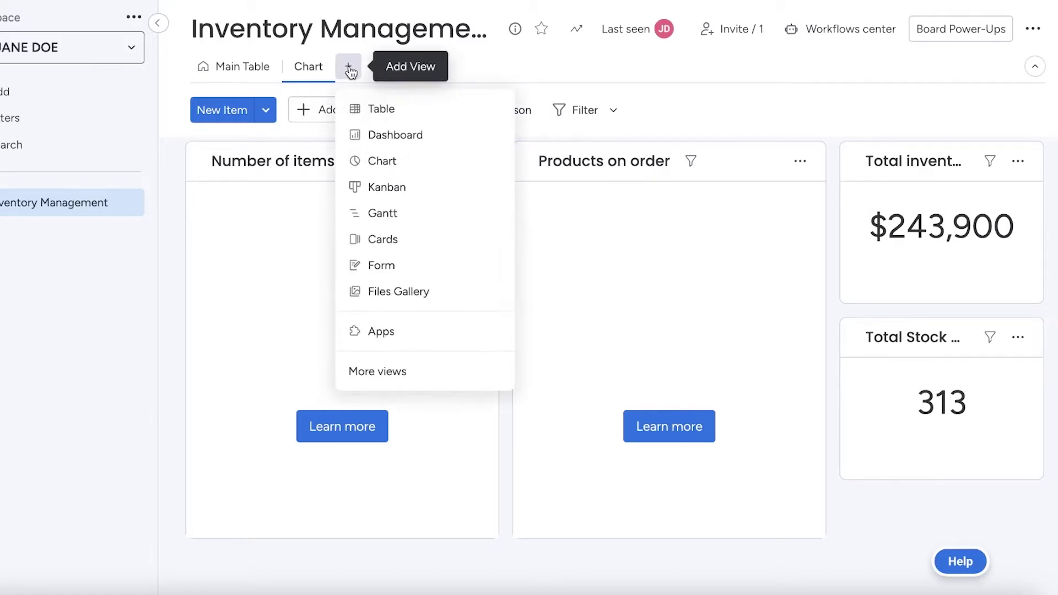
{"action": "left_click", "coordinate": [425, 190]}
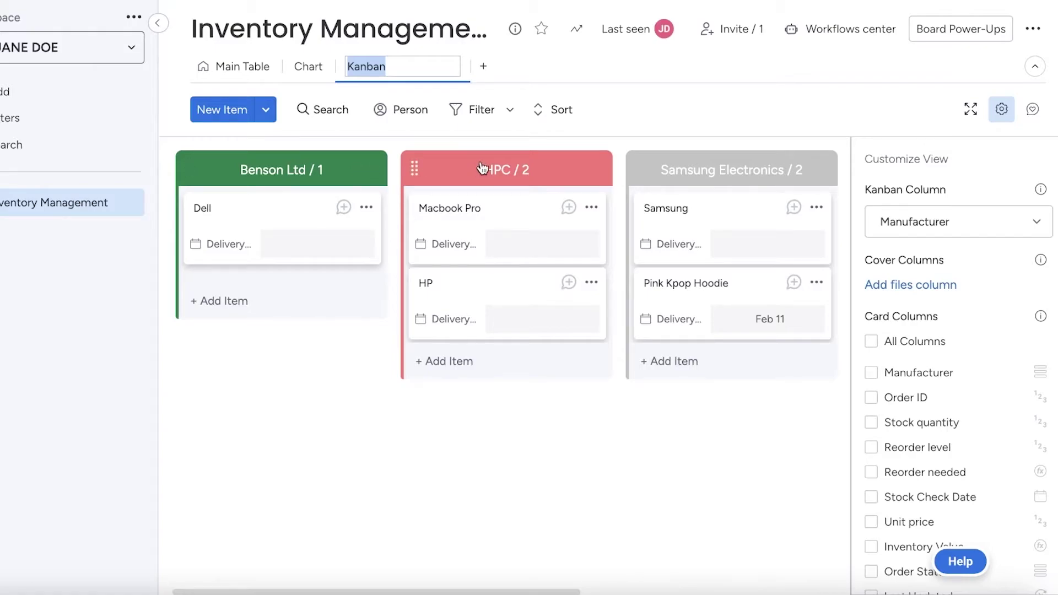
{"action": "left_click", "coordinate": [607, 71]}
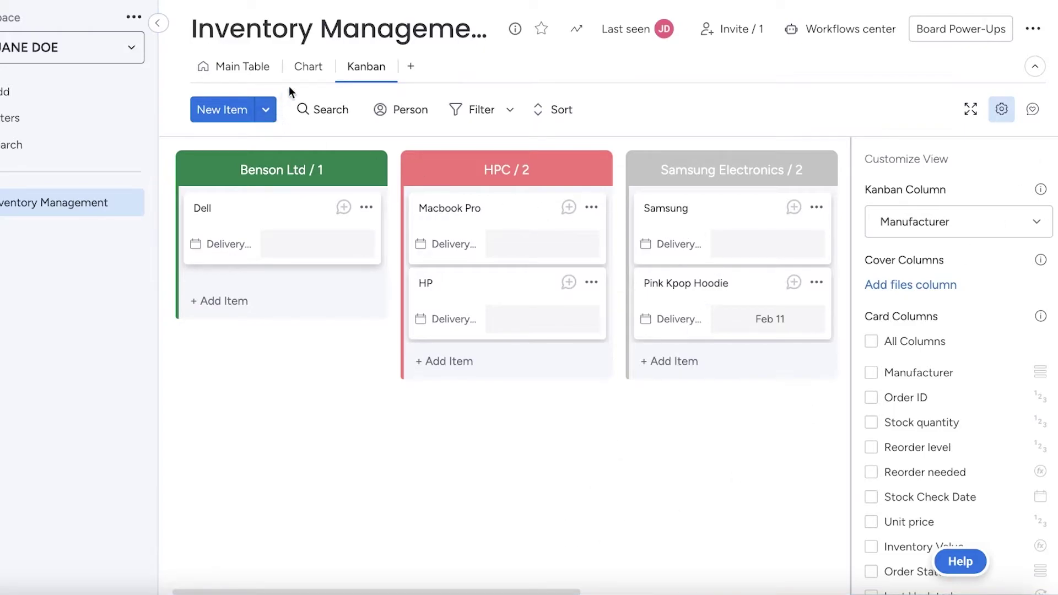
Check the Chart view, dismiss its upgrade prompt, and return to the Main Table
{"action": "left_click", "coordinate": [305, 66]}
{"action": "left_click", "coordinate": [904, 62]}
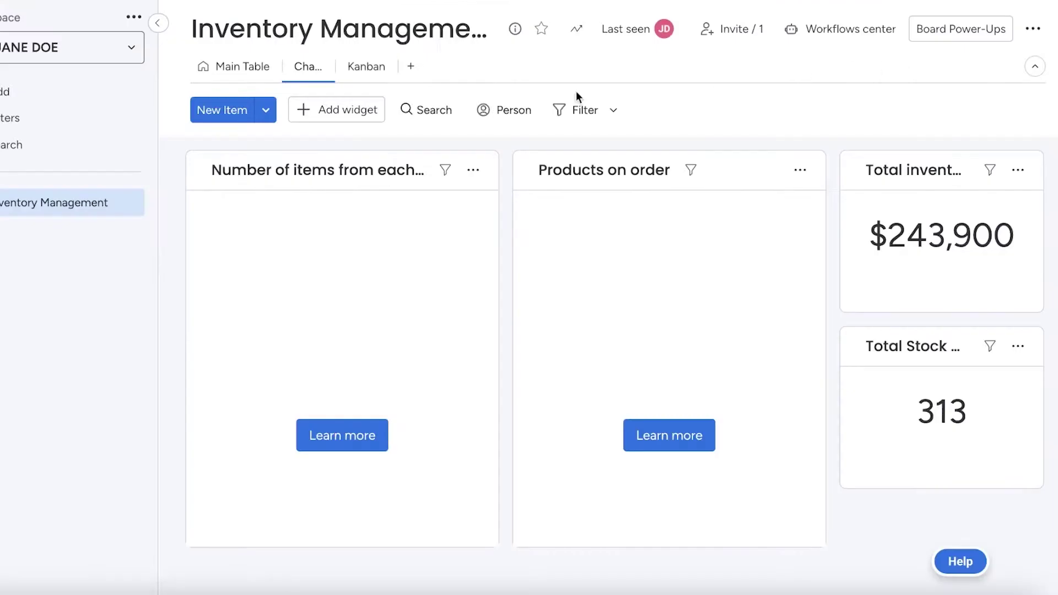
{"action": "left_click", "coordinate": [243, 72]}
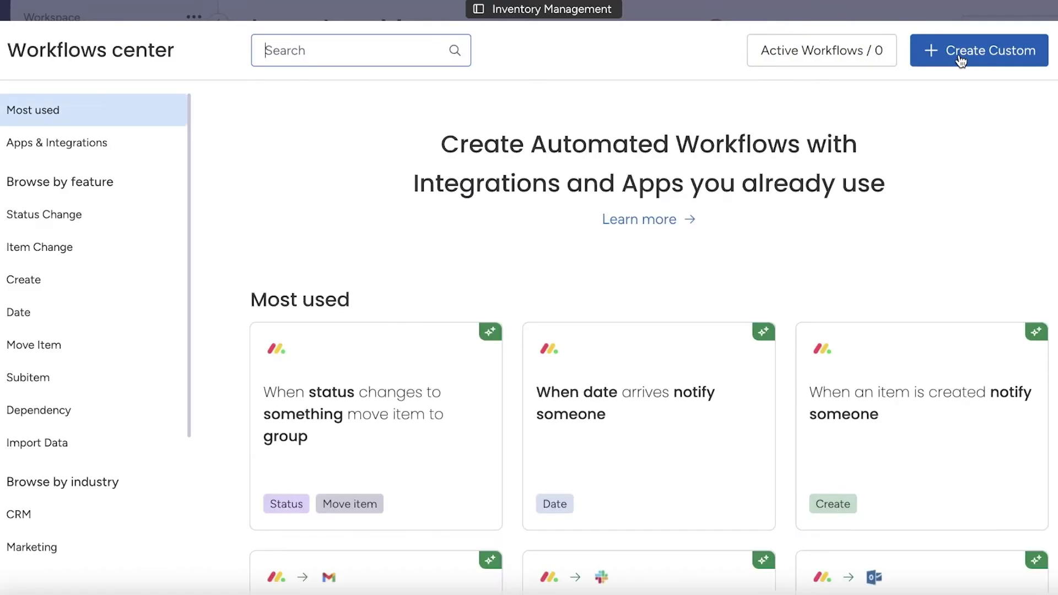
{"action": "scroll", "coordinate": [685, 226], "scroll_direction": "down", "scroll_amount": 3}
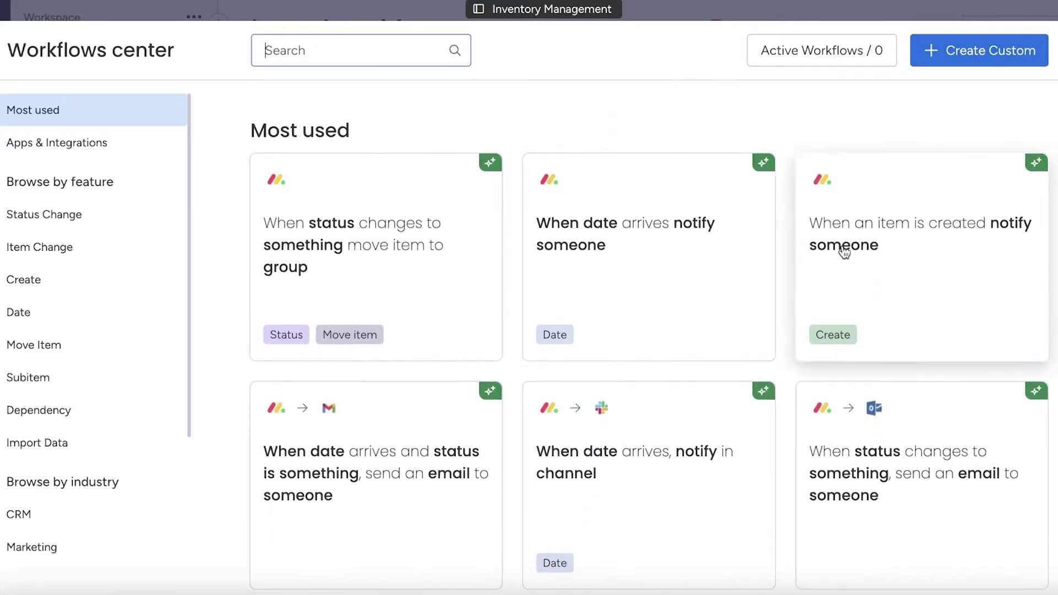
{"action": "scroll", "coordinate": [859, 220], "scroll_direction": "up", "scroll_amount": 3}
{"action": "left_click", "coordinate": [949, 60]}
{"action": "left_click", "coordinate": [359, 165]}
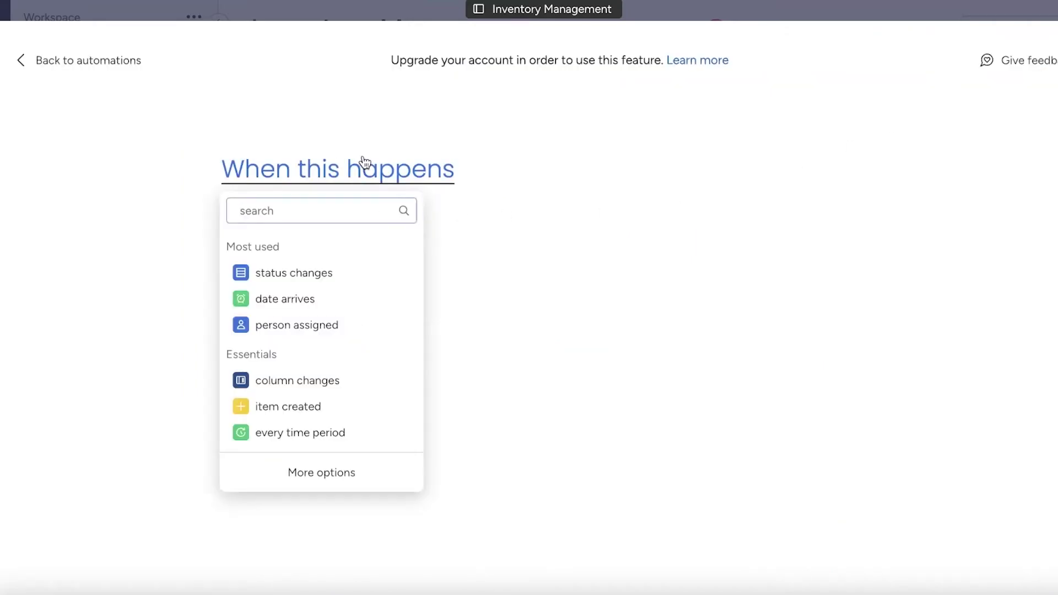
{"action": "left_click", "coordinate": [364, 162]}
{"action": "left_click", "coordinate": [365, 162]}
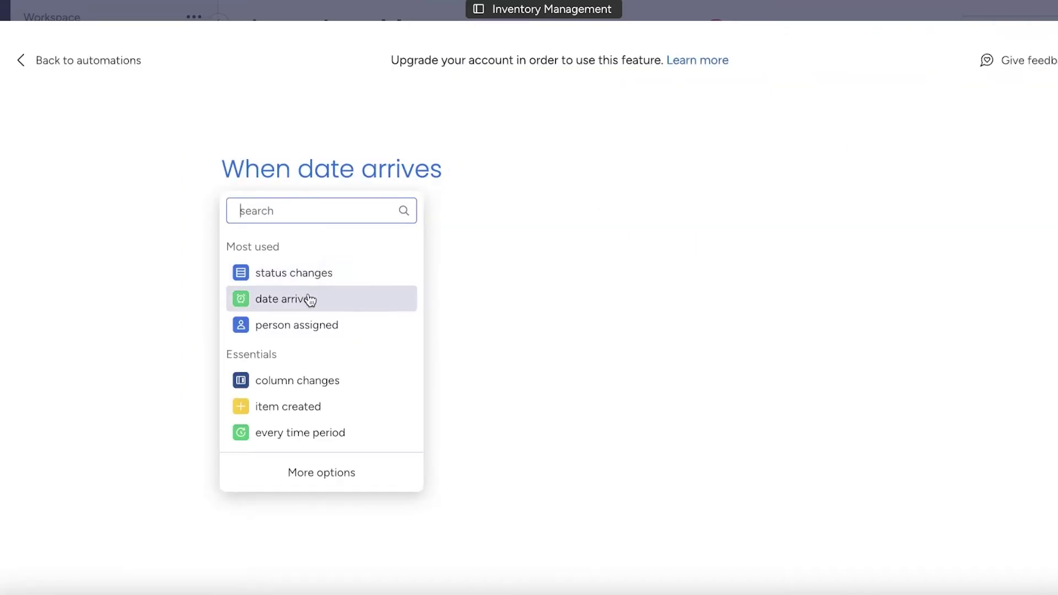
{"action": "left_click", "coordinate": [285, 299]}
{"action": "left_click", "coordinate": [331, 170]}
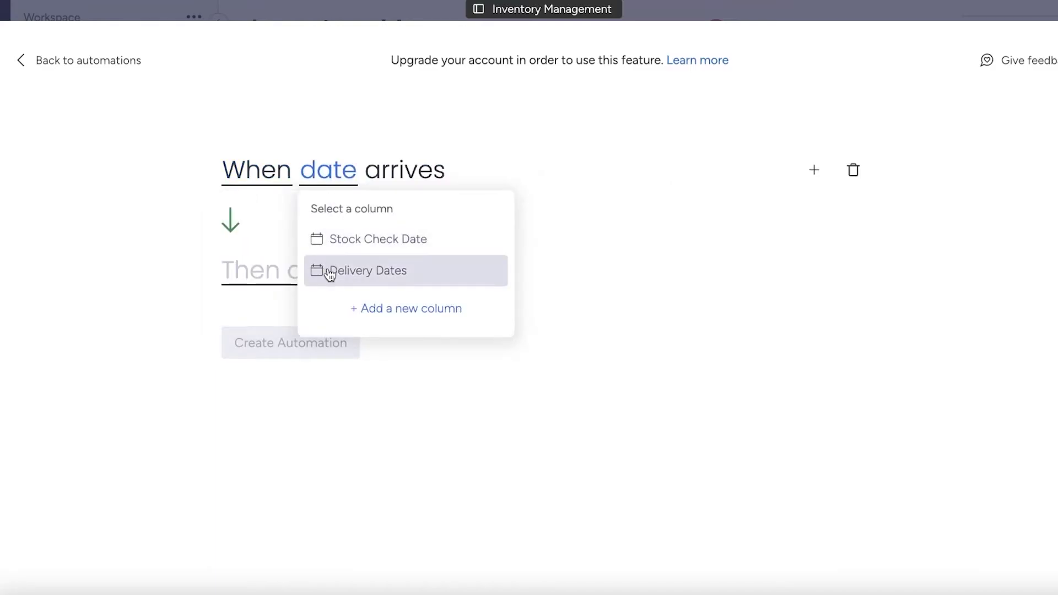
{"action": "left_click", "coordinate": [329, 271]}
{"action": "left_click", "coordinate": [321, 276]}
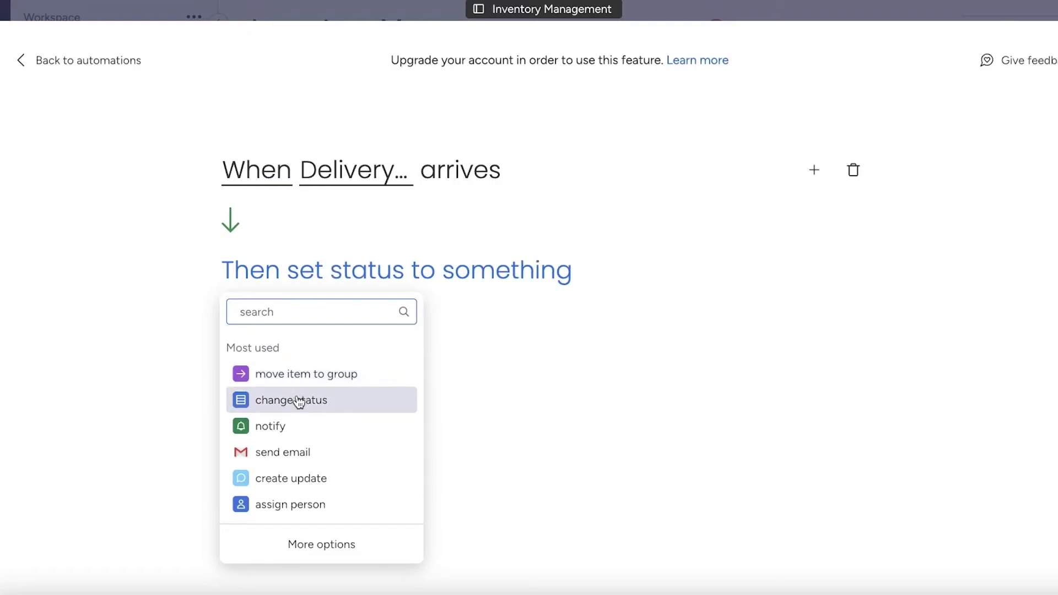
{"action": "left_click", "coordinate": [317, 551]}
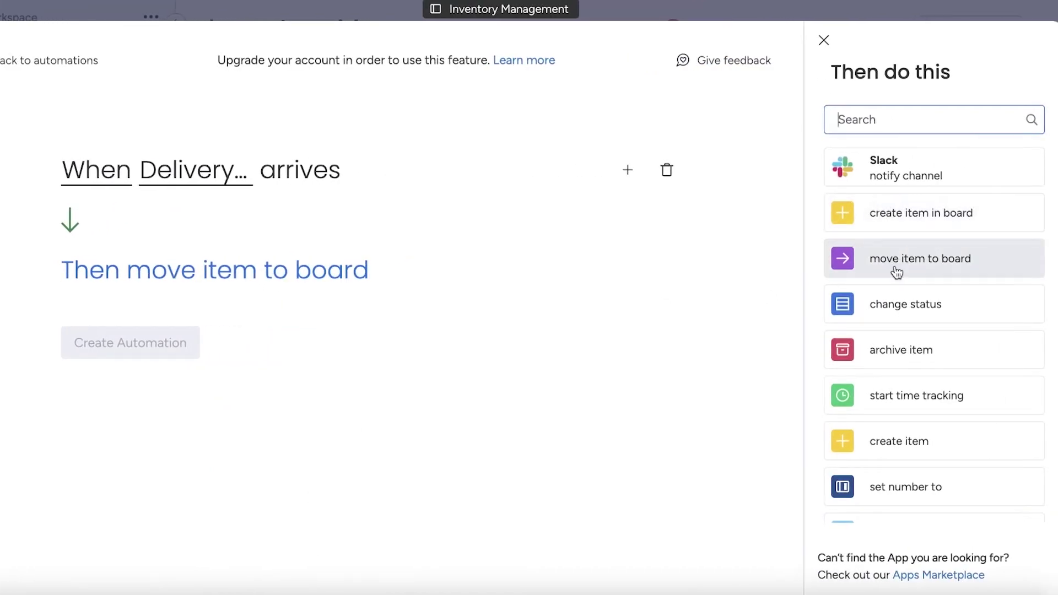
{"action": "scroll", "coordinate": [898, 272], "scroll_direction": "down", "scroll_amount": 10}
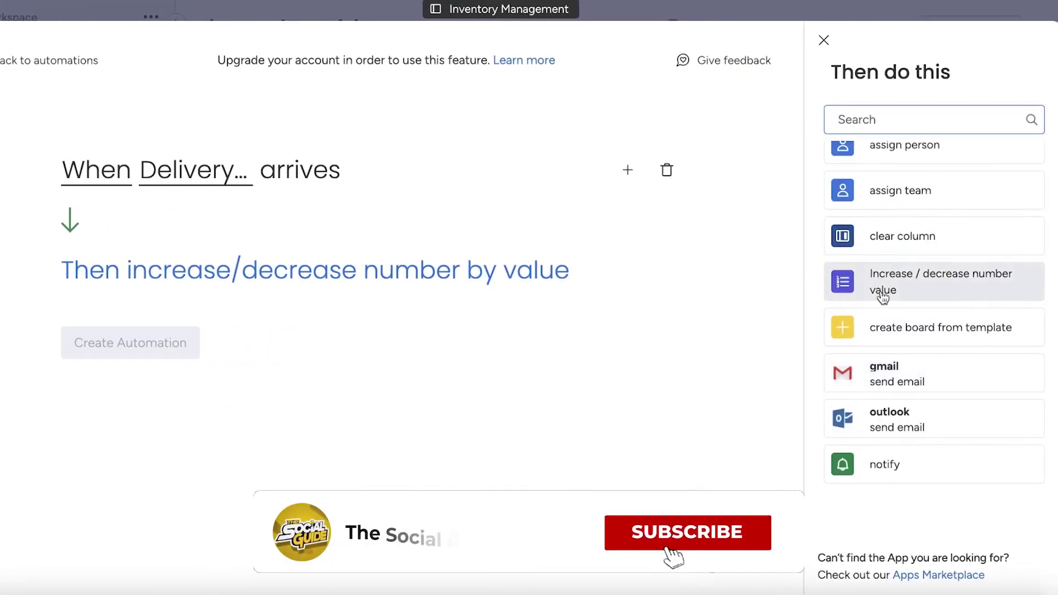
{"action": "scroll", "coordinate": [887, 281], "scroll_direction": "up", "scroll_amount": 3}
{"action": "left_click", "coordinate": [904, 411]}
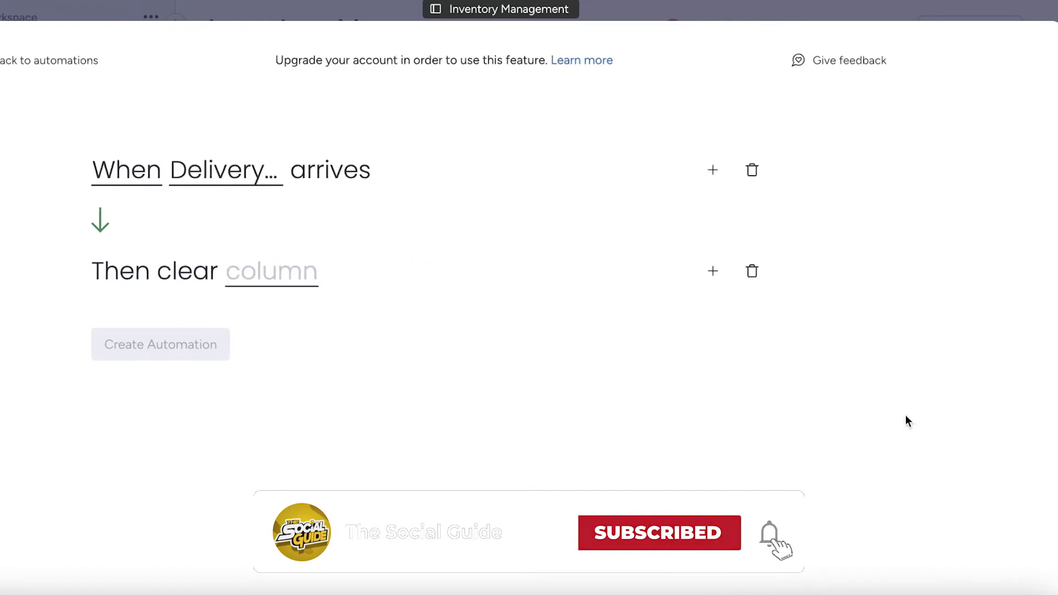
{"action": "left_click", "coordinate": [363, 271]}
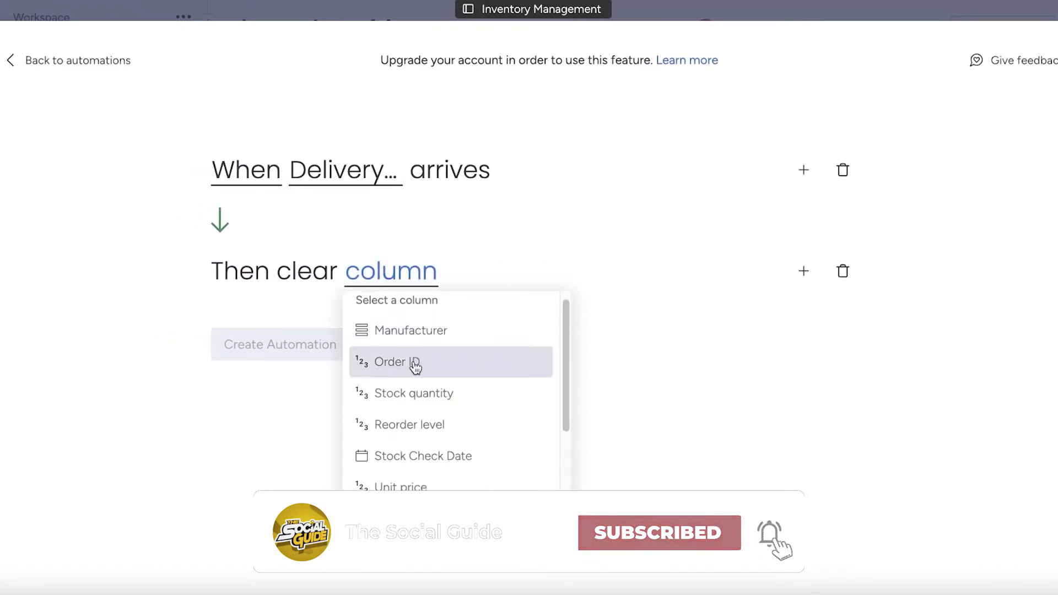
{"action": "left_click", "coordinate": [431, 423]}
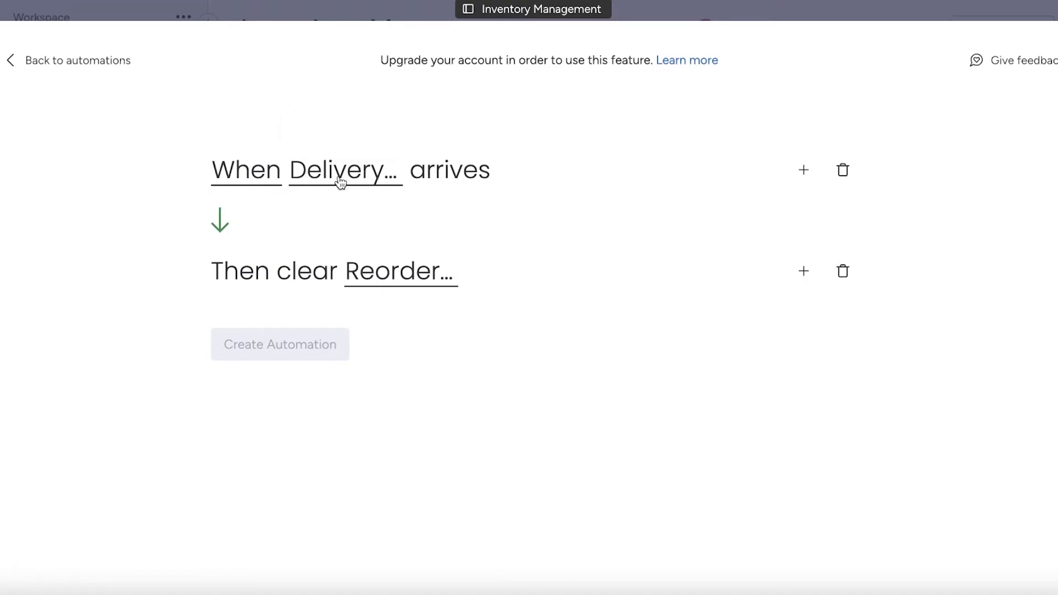
Return to the Inventory Management board and glance at its Board Members list
{"action": "left_click", "coordinate": [78, 60]}
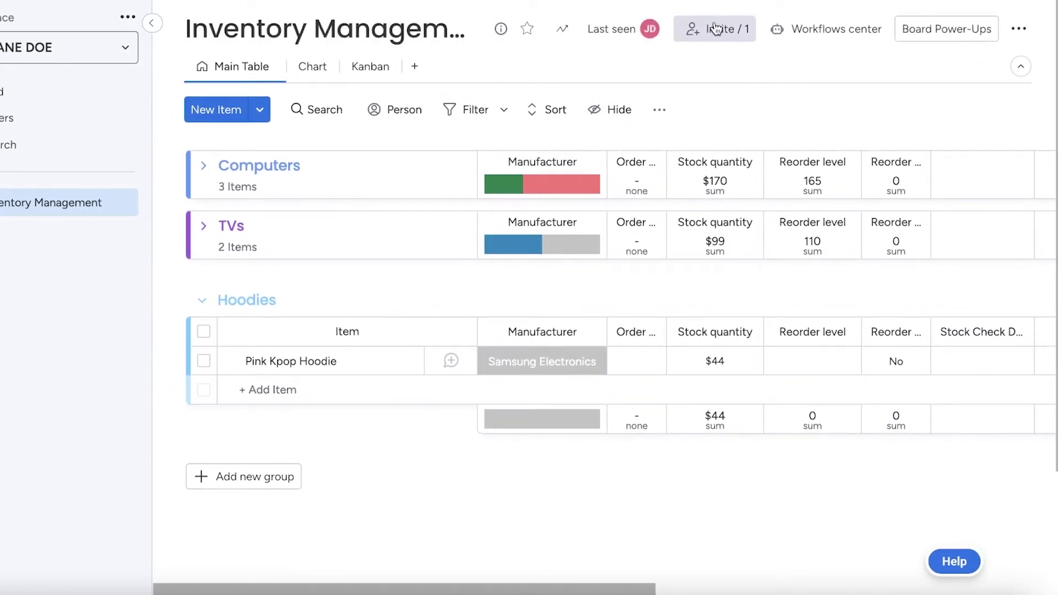
{"action": "left_click", "coordinate": [714, 29]}
{"action": "left_click", "coordinate": [669, 114]}
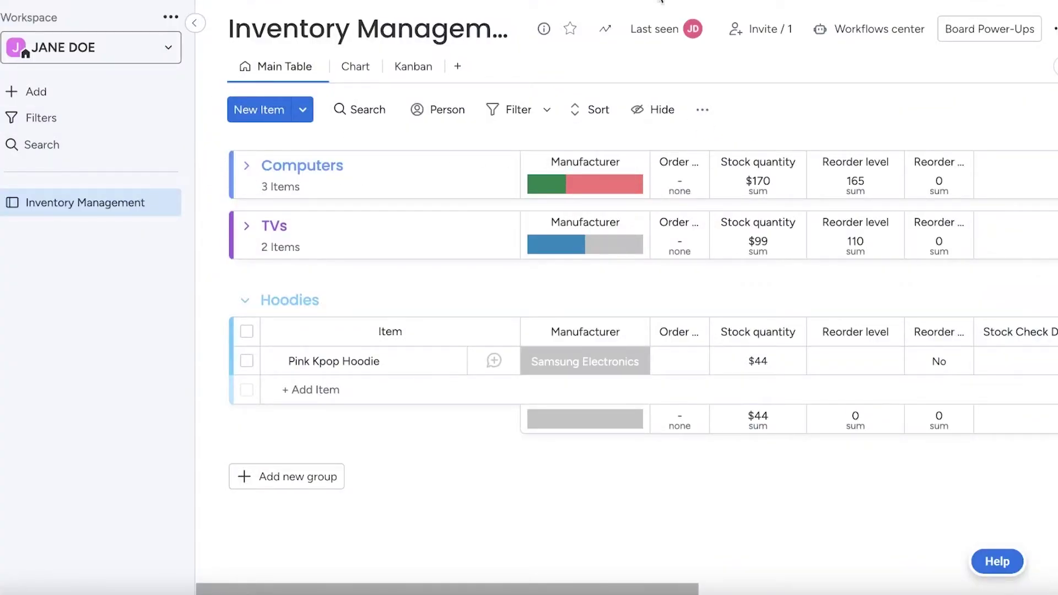
{"action": "scroll", "coordinate": [269, 258], "scroll_direction": "down", "scroll_amount": 1}
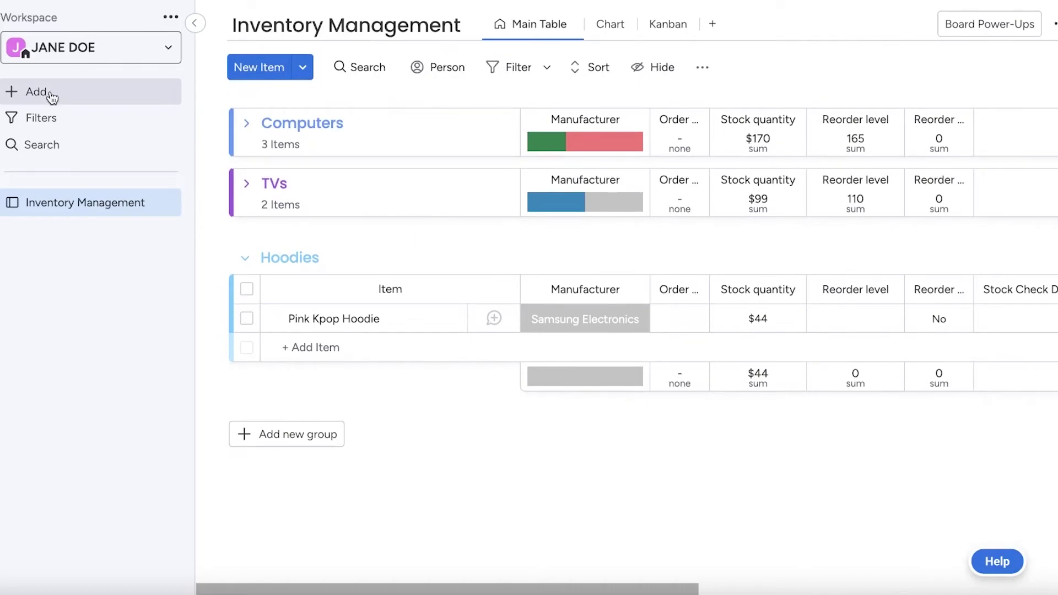
Create a new board named Inventory from the sidebar Add menu
{"action": "left_click", "coordinate": [52, 98]}
{"action": "left_click", "coordinate": [231, 95]}
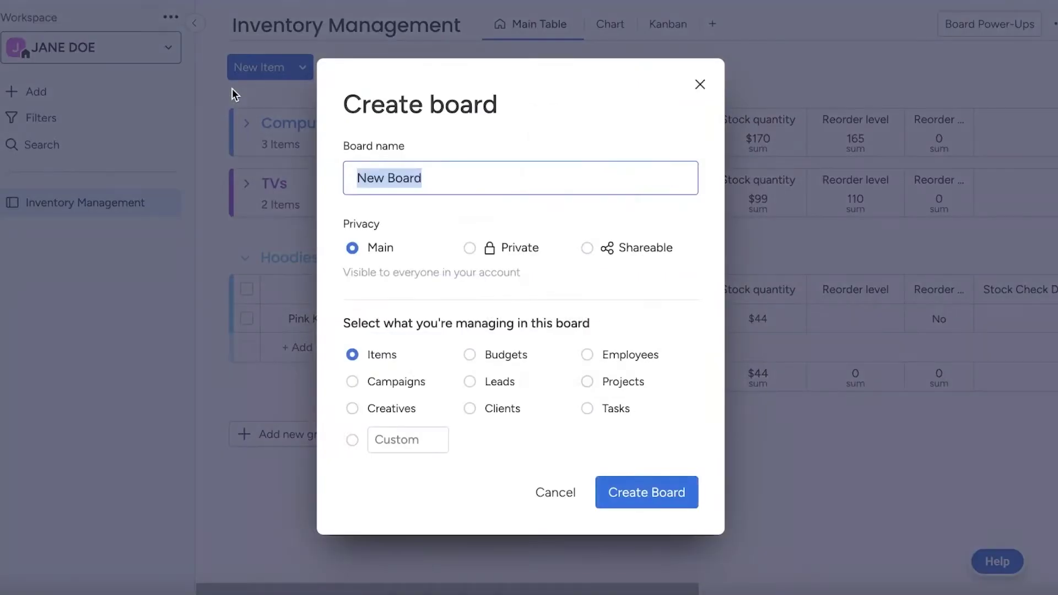
{"action": "type", "text": "Inventory"}
{"action": "key", "text": "Return"}
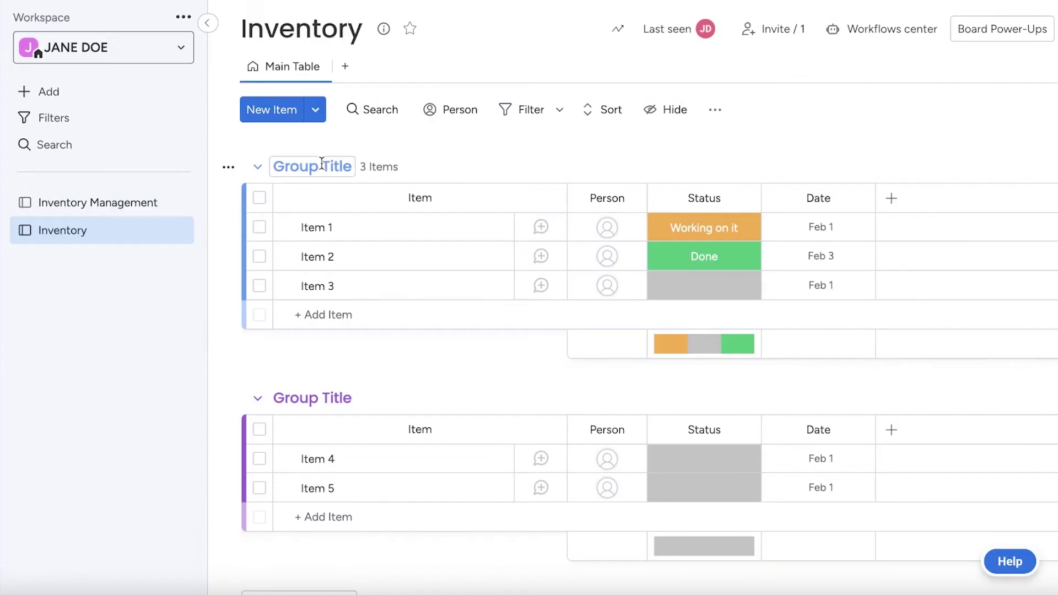
Delete the board's second default group and confirm the deletion
{"action": "left_click", "coordinate": [308, 399]}
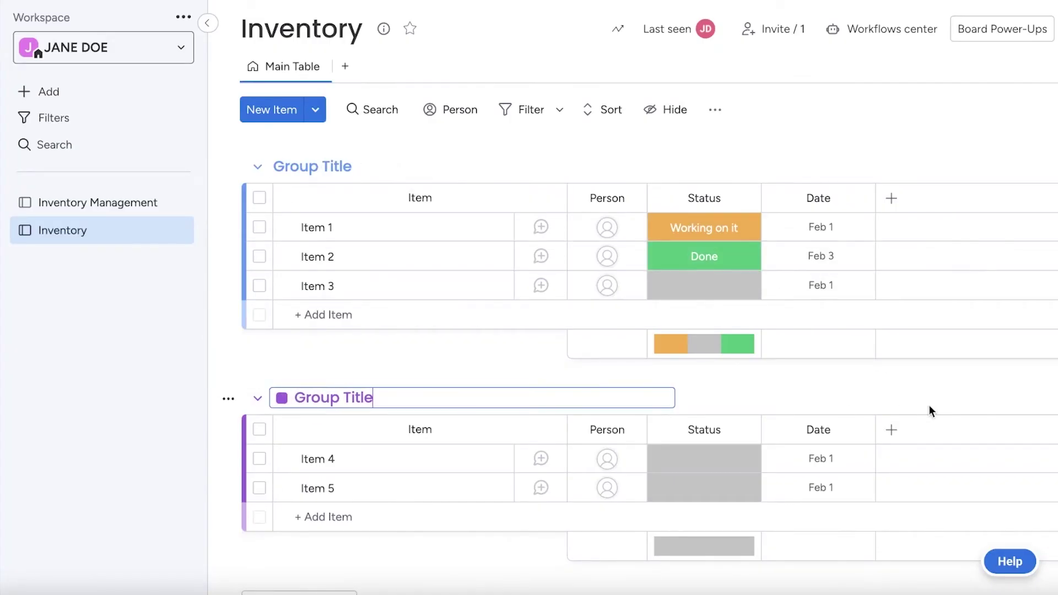
{"action": "left_click", "coordinate": [179, 399]}
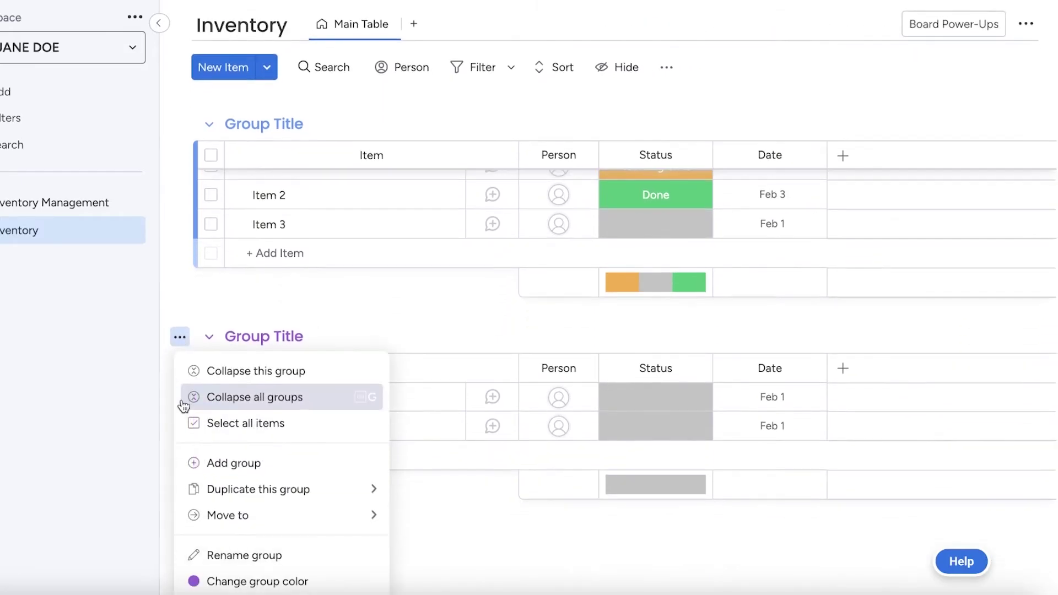
{"action": "left_click", "coordinate": [224, 551]}
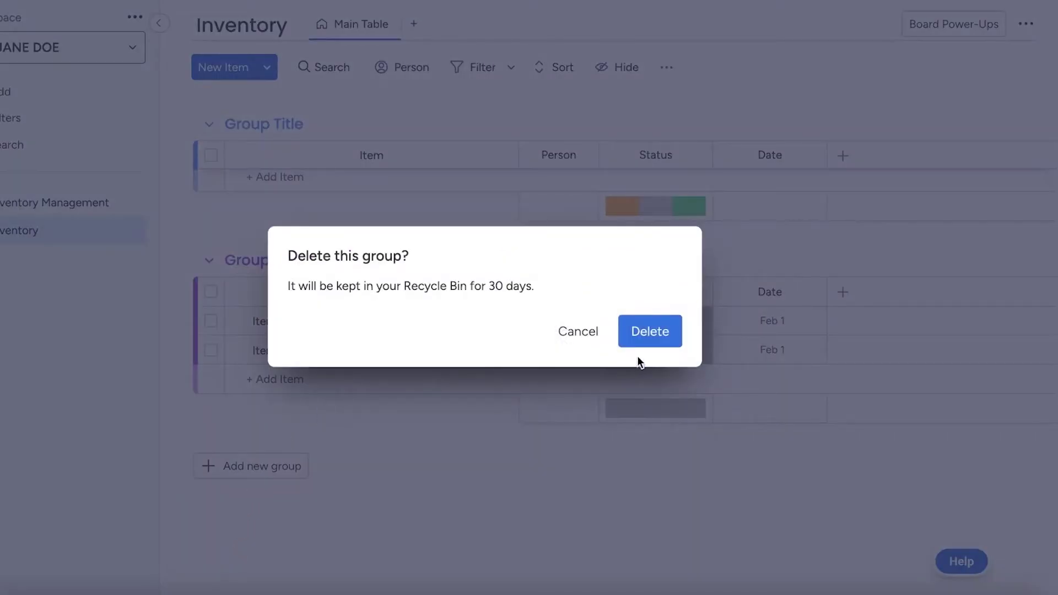
{"action": "left_click", "coordinate": [645, 332]}
Rename the first group to Instock
{"action": "double_click", "coordinate": [258, 167]}
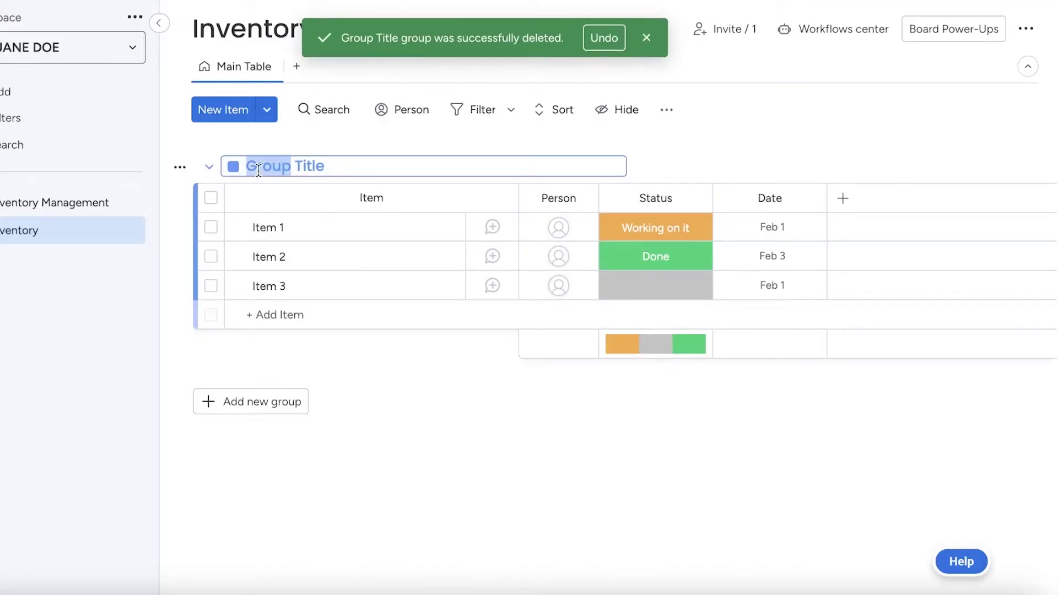
{"action": "triple_click", "coordinate": [271, 166]}
{"action": "key", "text": "BackSpace"}
{"action": "type", "text": "Instock"}
{"action": "key", "text": "Return"}
Add a new group named Ordered, then add a third new group below it
{"action": "left_click", "coordinate": [251, 401]}
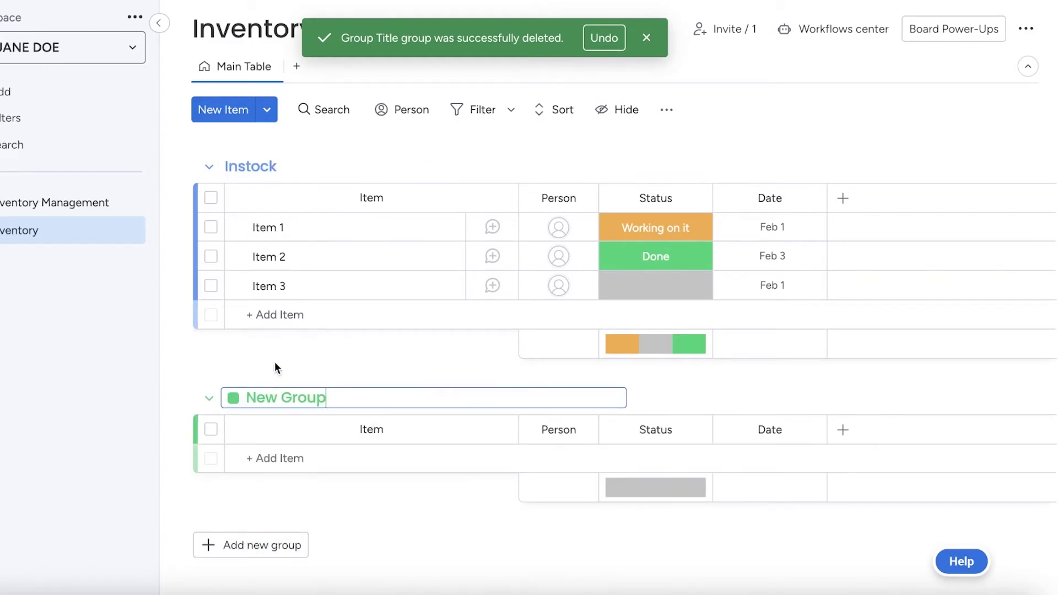
{"action": "left_click", "coordinate": [264, 388]}
{"action": "type", "text": "Ordered"}
{"action": "key", "text": "Return"}
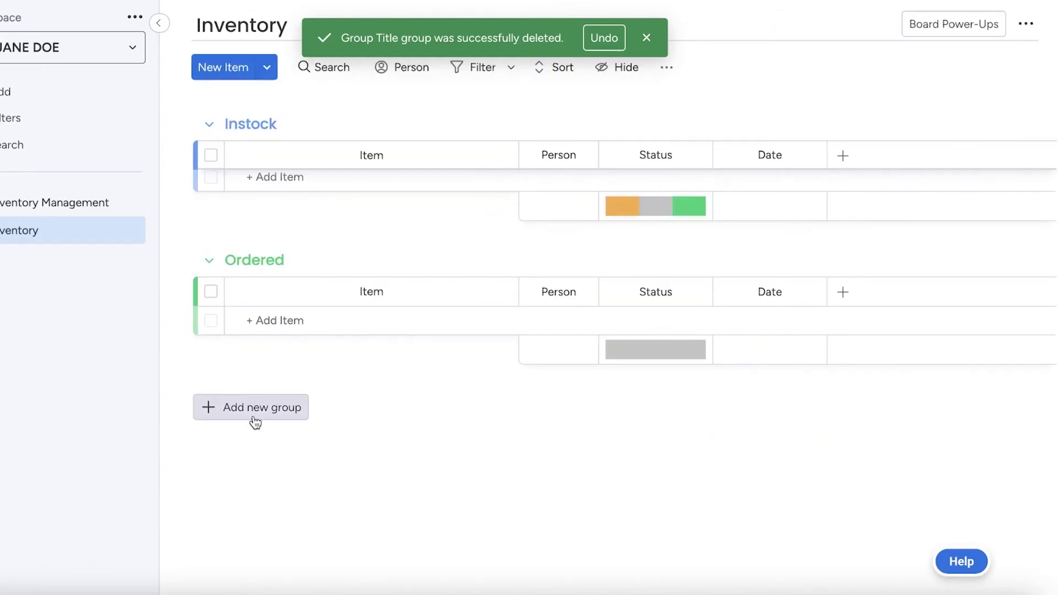
{"action": "left_click", "coordinate": [254, 411]}
{"action": "double_click", "coordinate": [287, 400]}
{"action": "key", "text": "ctrl+a"}
{"action": "type", "text": "Failure to De"}
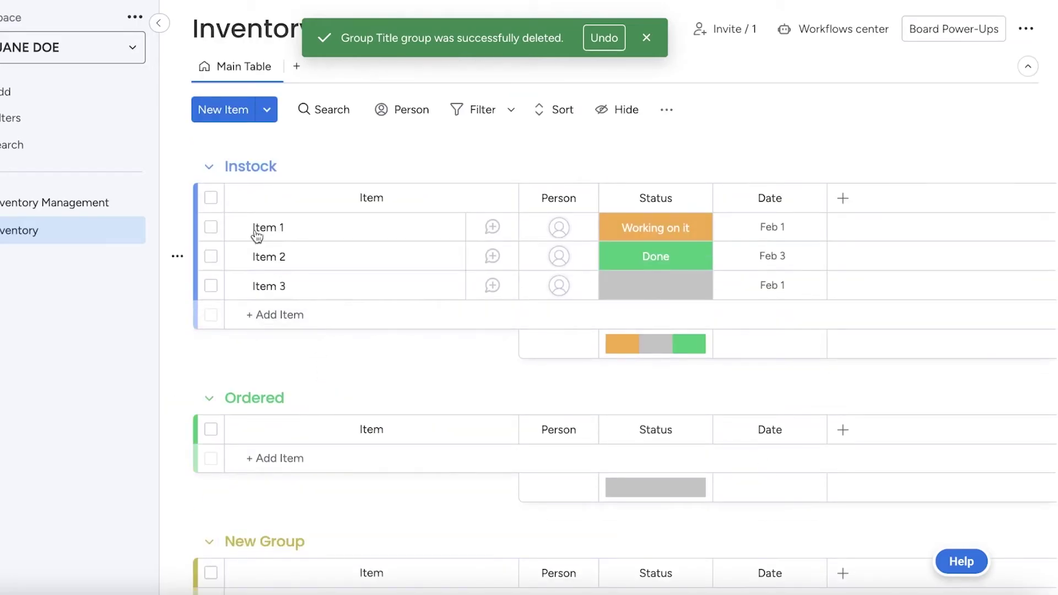
Rename the Status column to Supplier
{"action": "left_click", "coordinate": [639, 198]}
{"action": "double_click", "coordinate": [679, 201]}
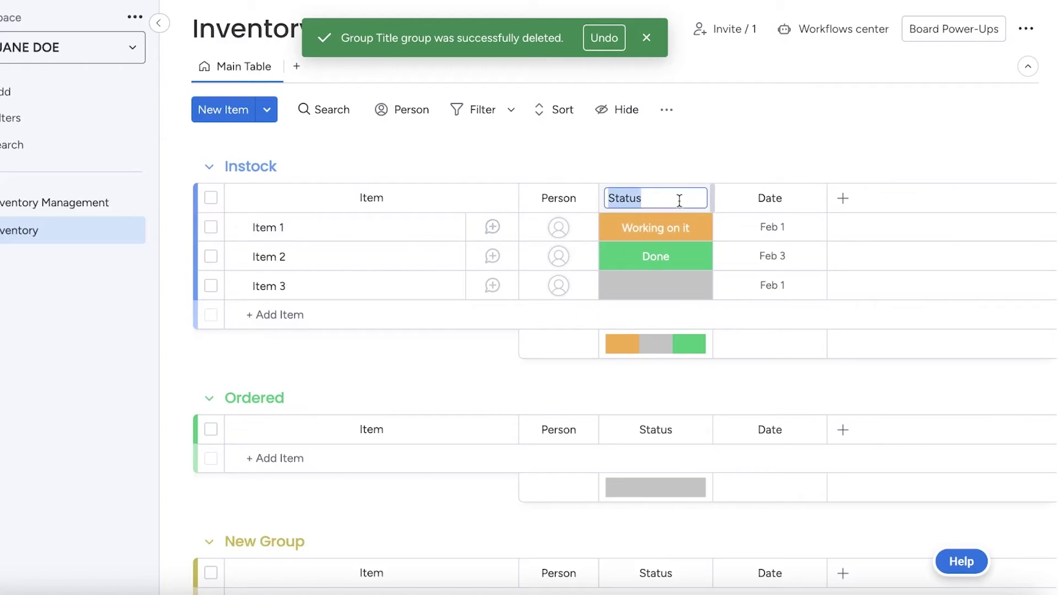
{"action": "key", "text": "BackSpace"}
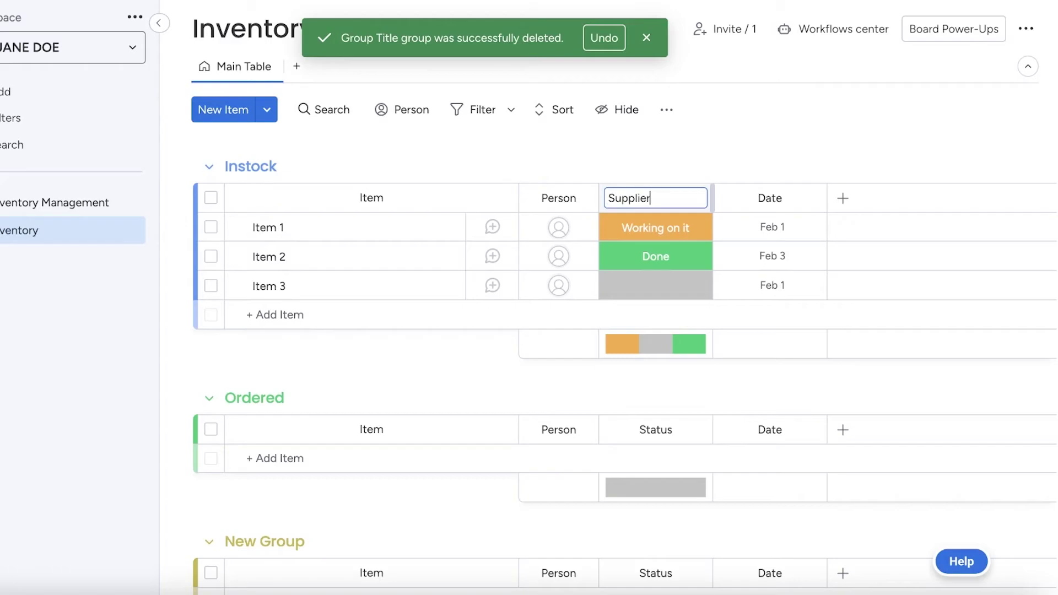
{"action": "type", "text": "Supplier"}
{"action": "key", "text": "Return"}
Rename the Working on it label to PinkTruck for Item 1's supplier
{"action": "left_click", "coordinate": [678, 231]}
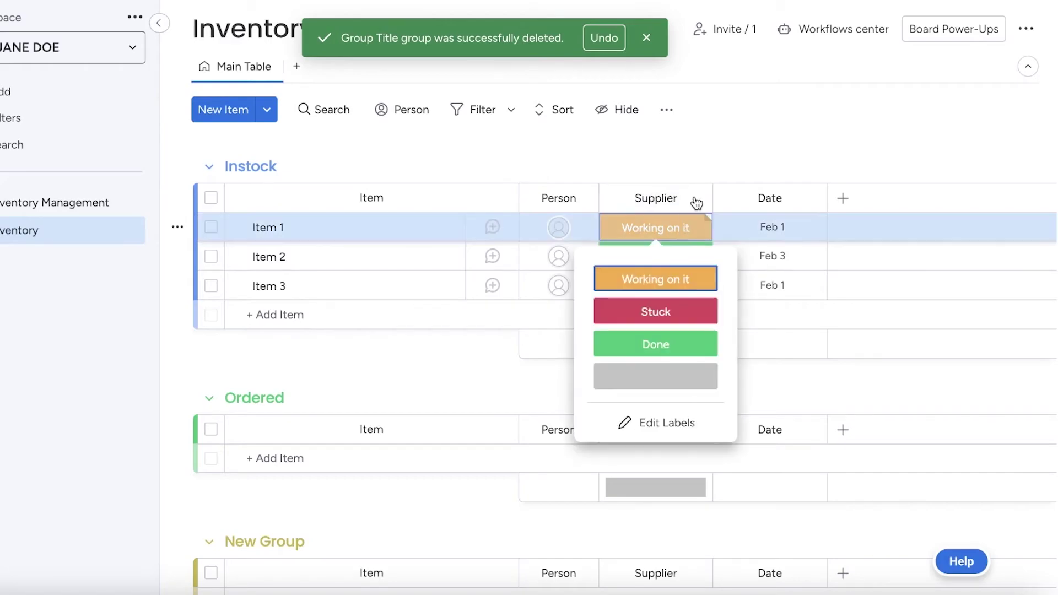
{"action": "left_click", "coordinate": [675, 423]}
{"action": "left_click", "coordinate": [724, 279]}
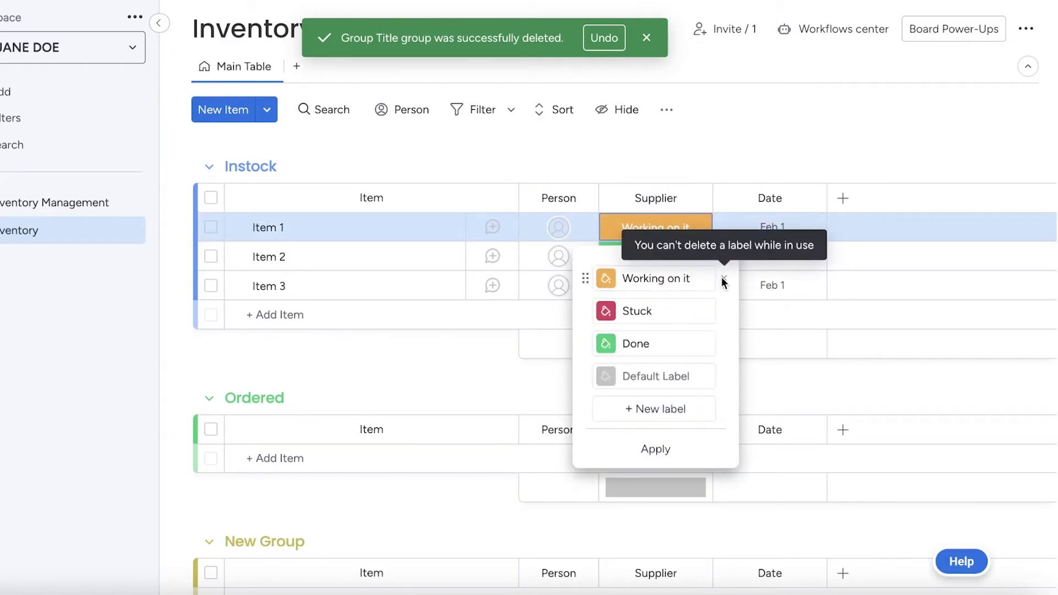
{"action": "left_click", "coordinate": [662, 278]}
{"action": "key", "text": "ctrl+a"}
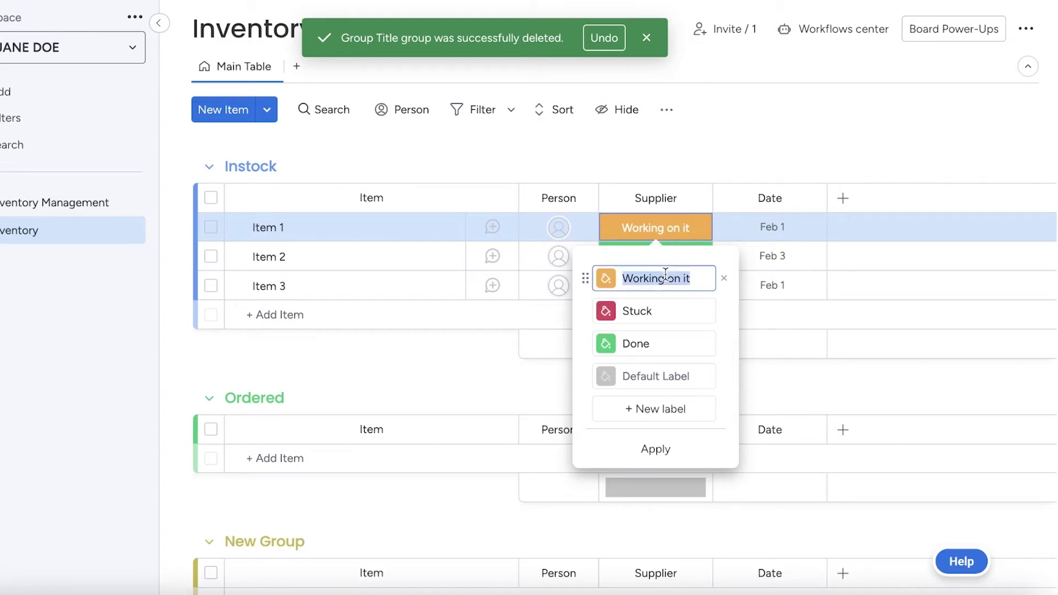
{"action": "key", "text": "BackSpace"}
{"action": "type", "text": "PinkTruck"}
{"action": "left_click", "coordinate": [901, 82]}
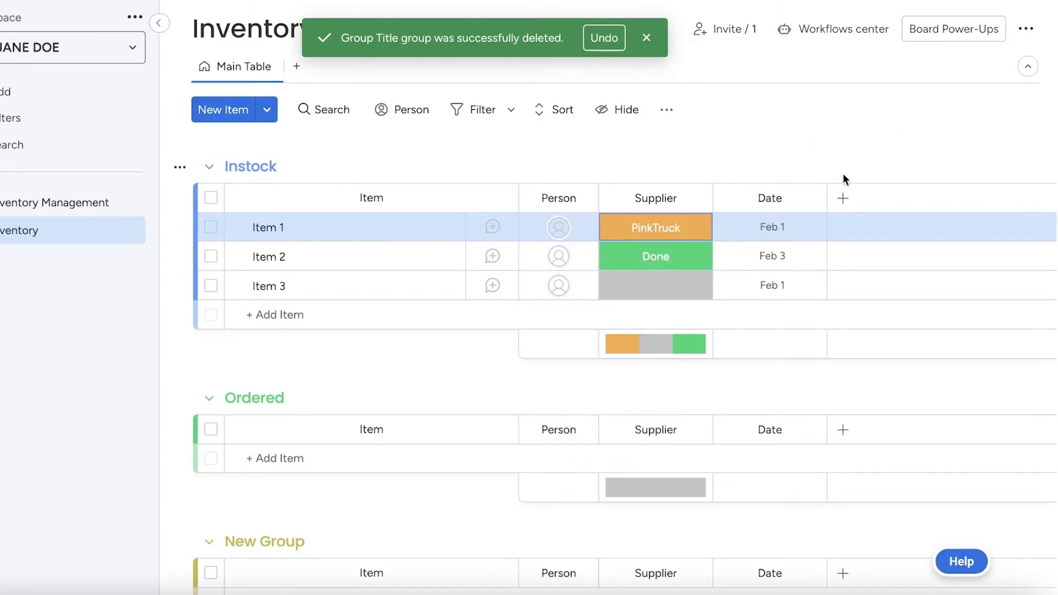
Set Item 2's supplier to the Stuck label, then reopen label editing to rename it
{"action": "left_click", "coordinate": [686, 272]}
{"action": "left_click", "coordinate": [686, 340]}
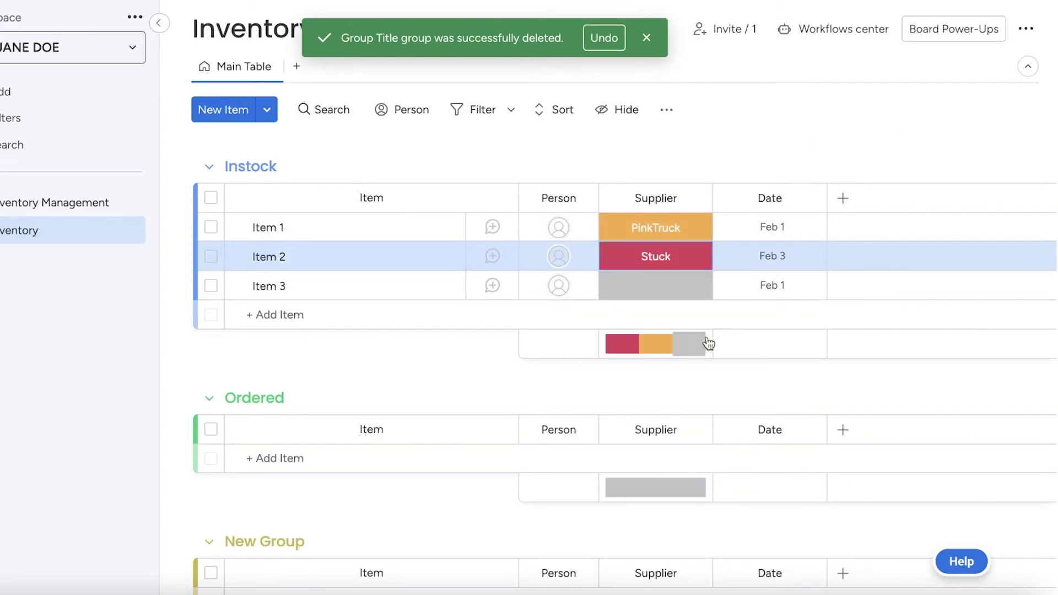
{"action": "left_click", "coordinate": [691, 272]}
{"action": "left_click", "coordinate": [655, 448]}
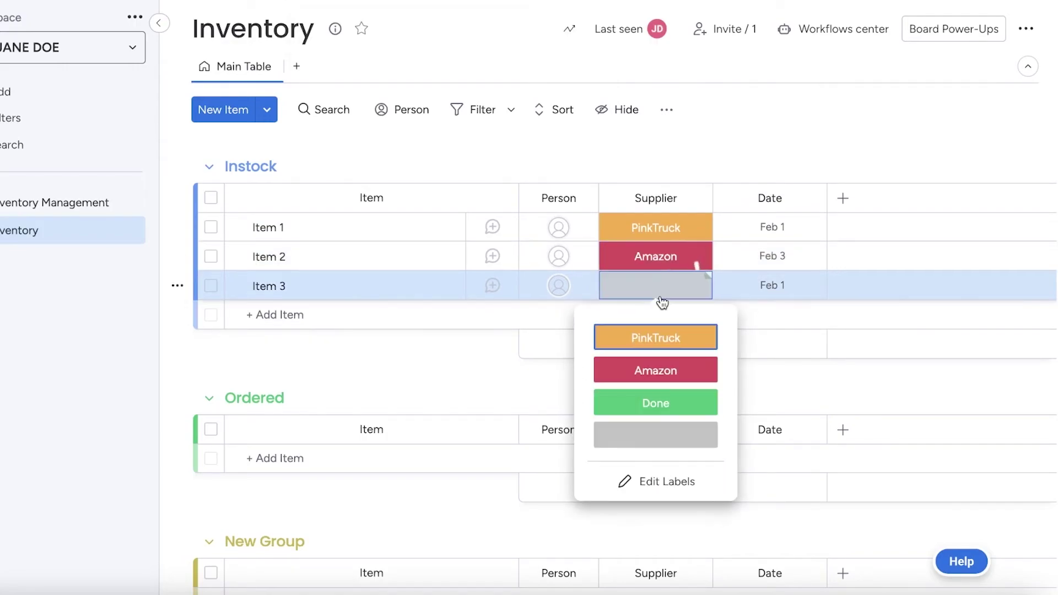
Delete the Date column from the Inventory board
{"action": "left_click", "coordinate": [812, 198]}
{"action": "left_click", "coordinate": [638, 484]}
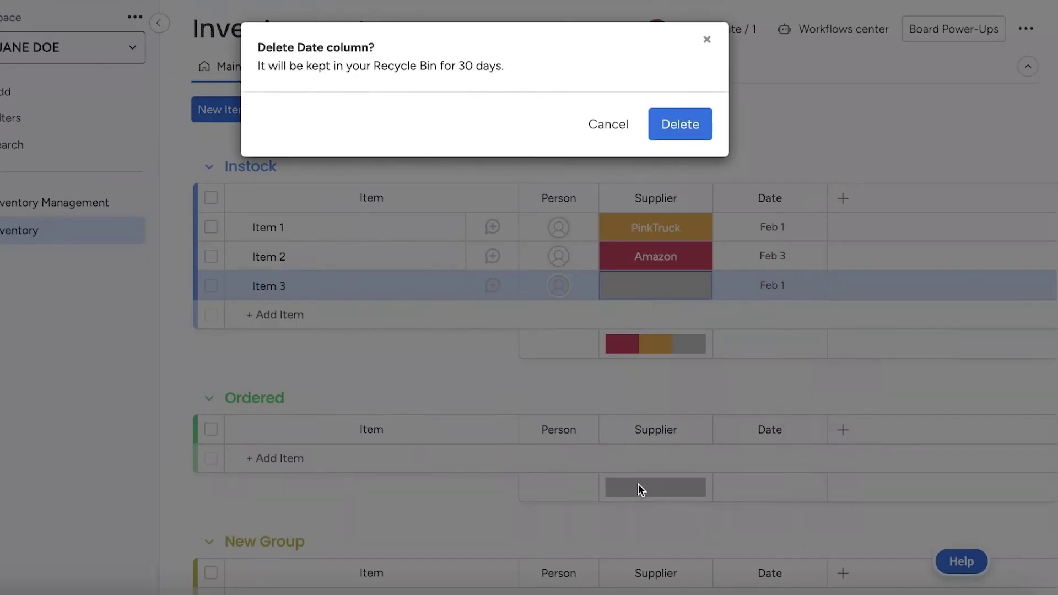
{"action": "left_click", "coordinate": [684, 124]}
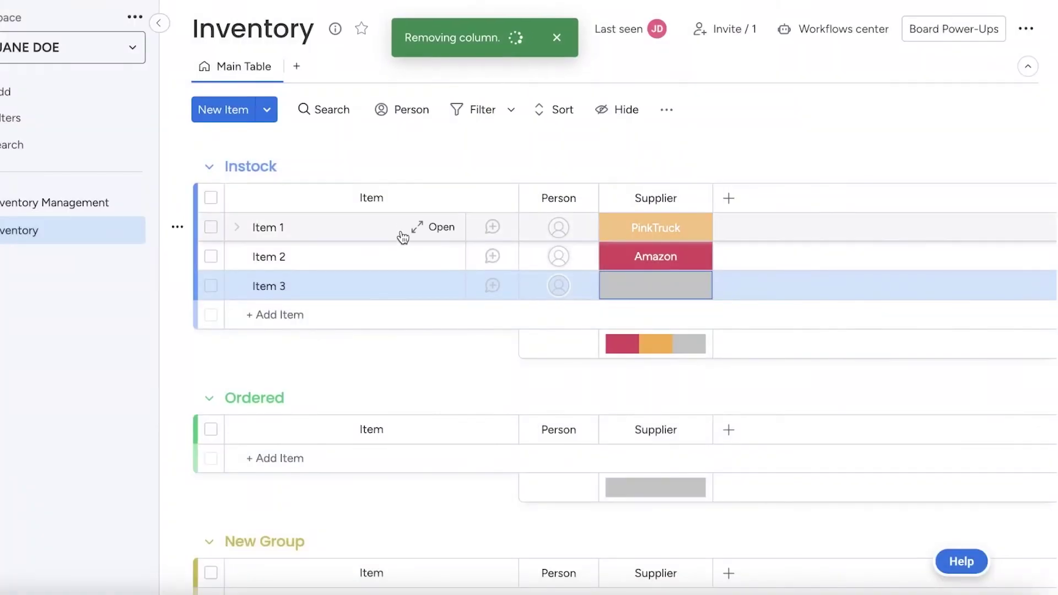
Close the Item 1 details panel that opened
{"action": "left_click", "coordinate": [353, 231]}
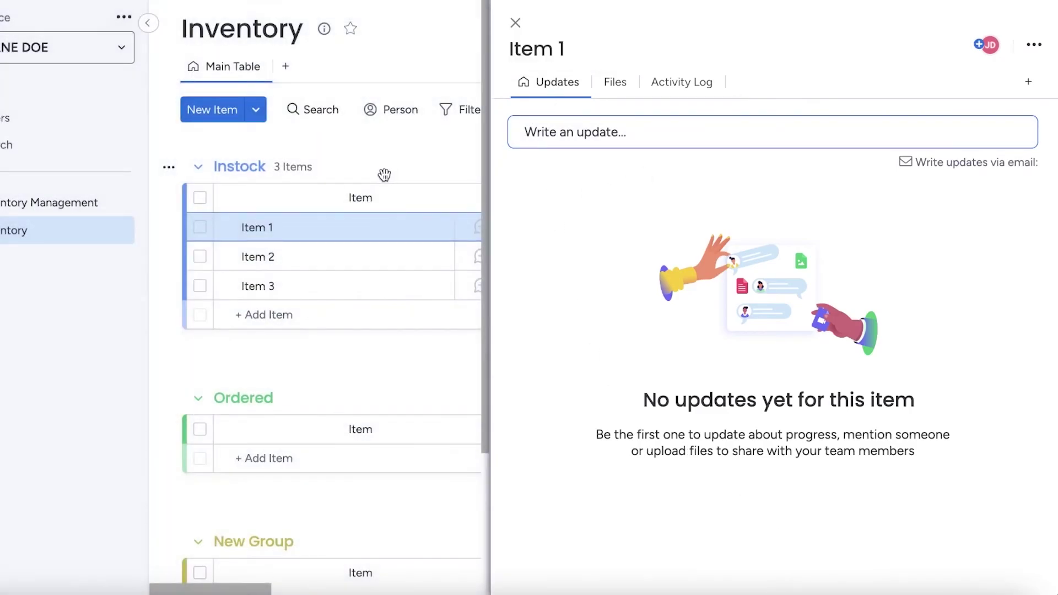
{"action": "left_click", "coordinate": [253, 227]}
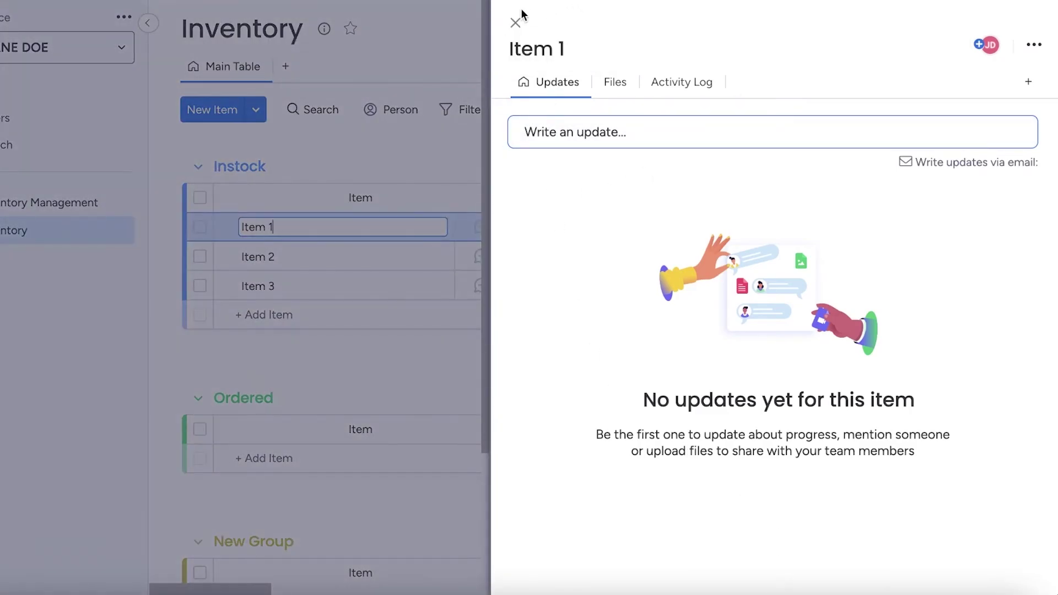
{"action": "left_click", "coordinate": [515, 21]}
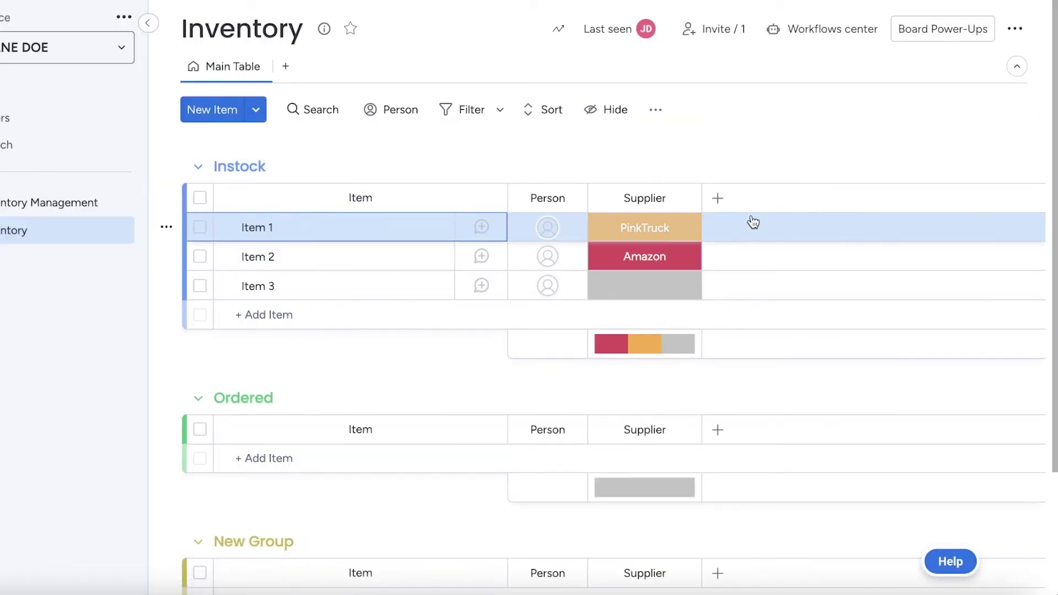
Add a Numbers column after dismissing the Formula column upgrade offer
{"action": "left_click", "coordinate": [718, 199]}
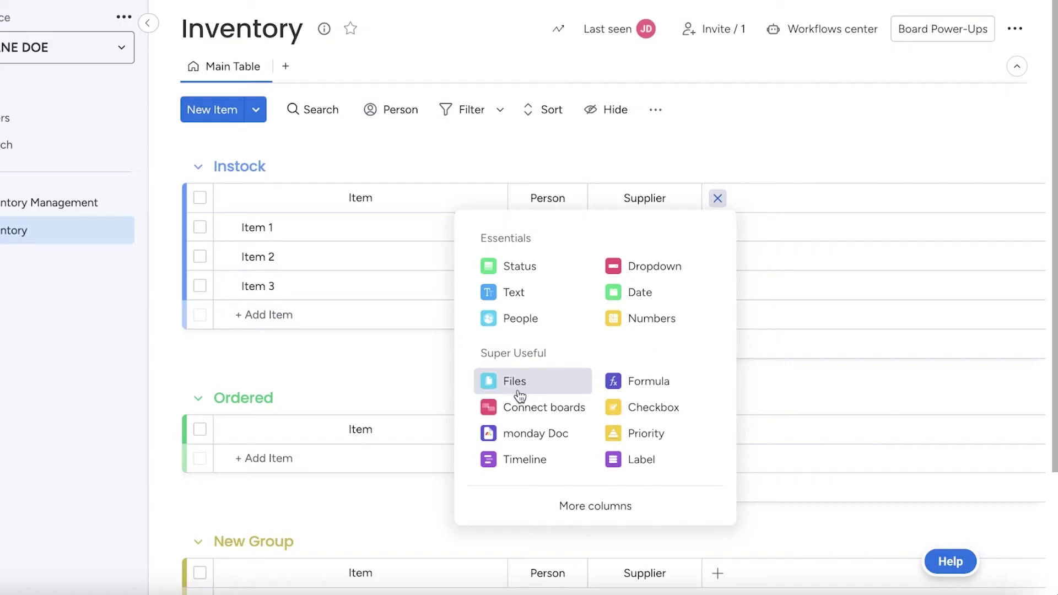
{"action": "left_click", "coordinate": [639, 381]}
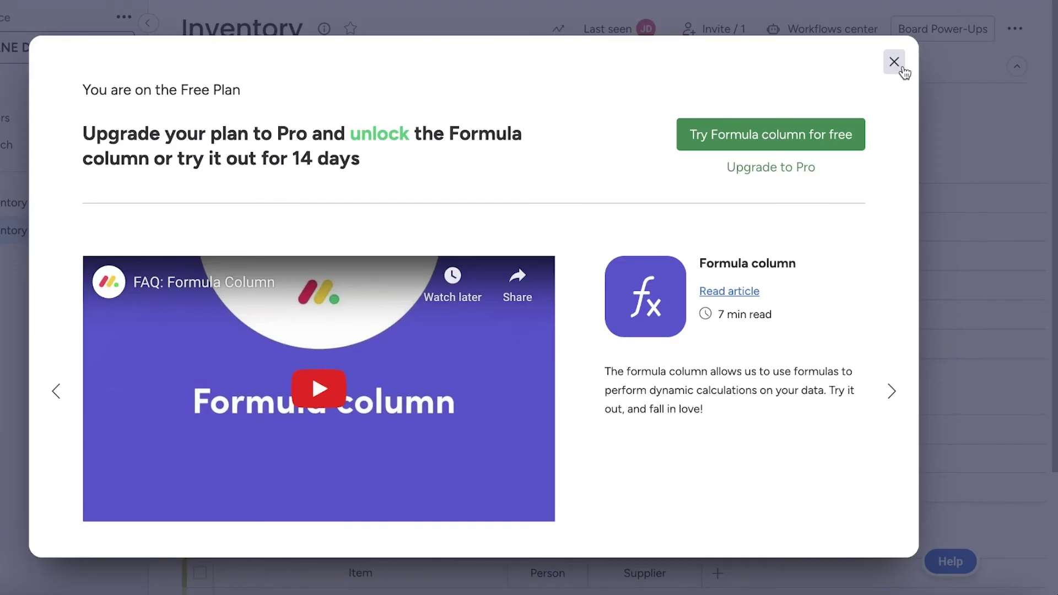
{"action": "left_click", "coordinate": [894, 62]}
{"action": "left_click", "coordinate": [717, 198]}
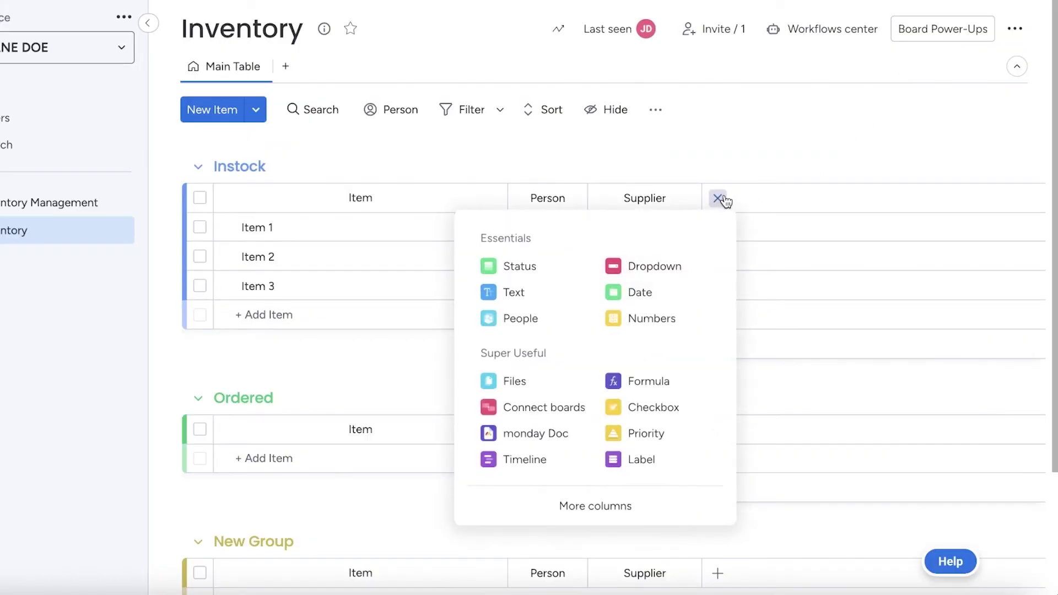
{"action": "left_click", "coordinate": [655, 317]}
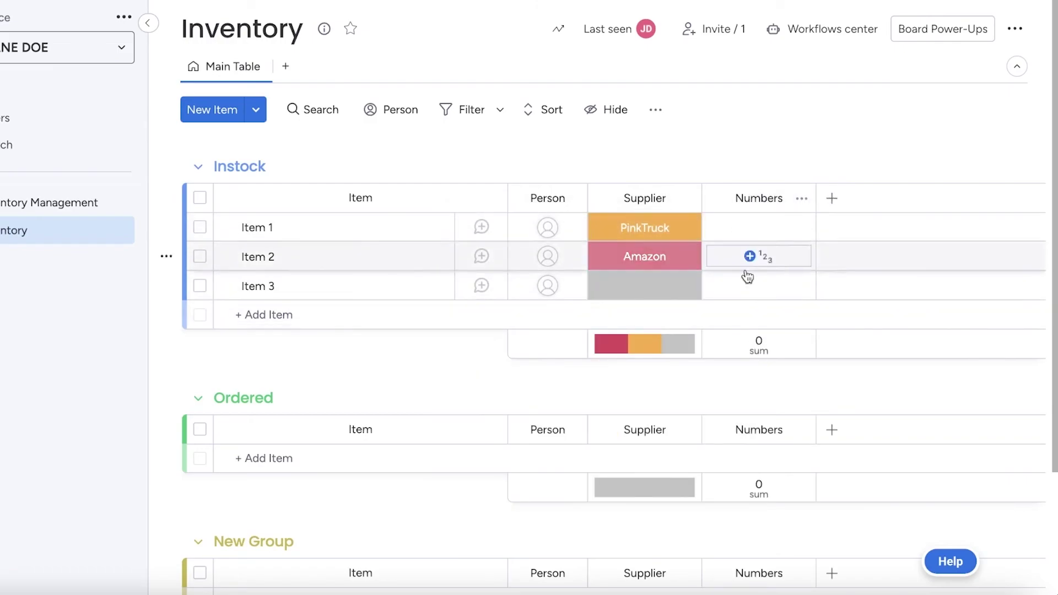
In the Numbers column's summary settings, set the values to align right
{"action": "left_click", "coordinate": [784, 356]}
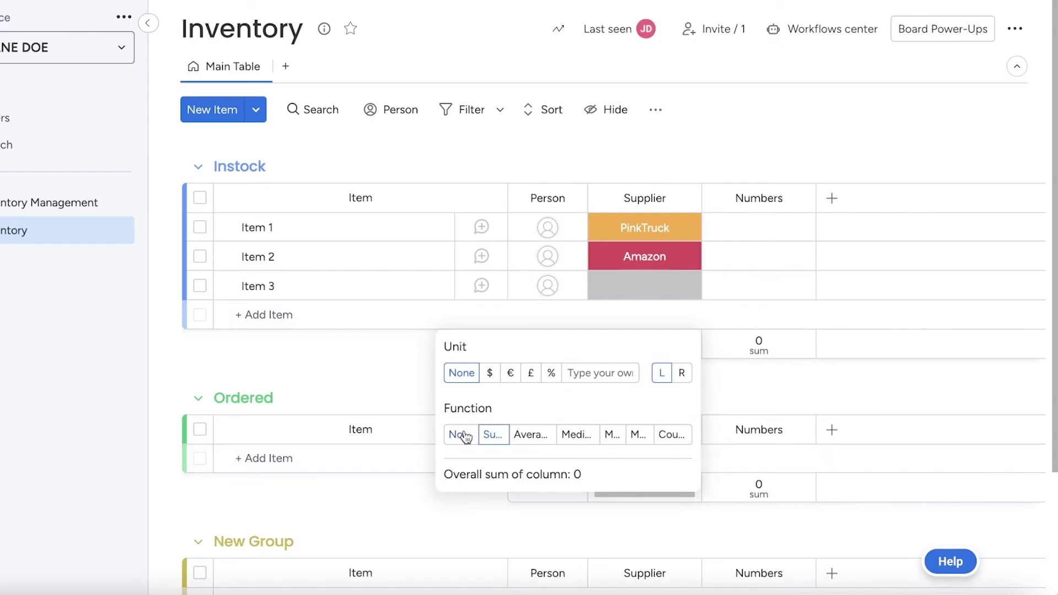
{"action": "left_click", "coordinate": [782, 337]}
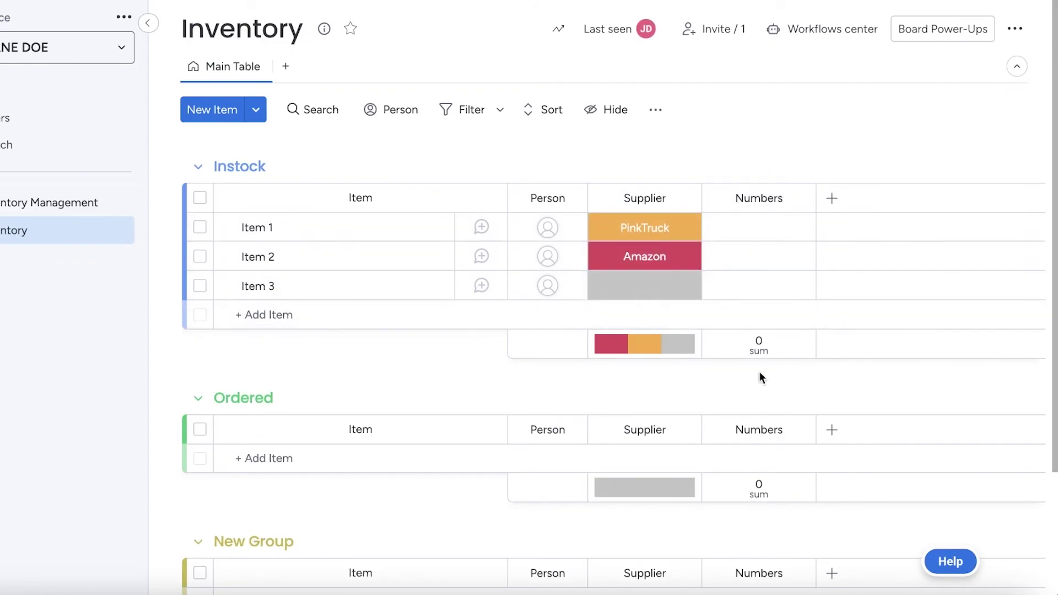
{"action": "left_click", "coordinate": [764, 346]}
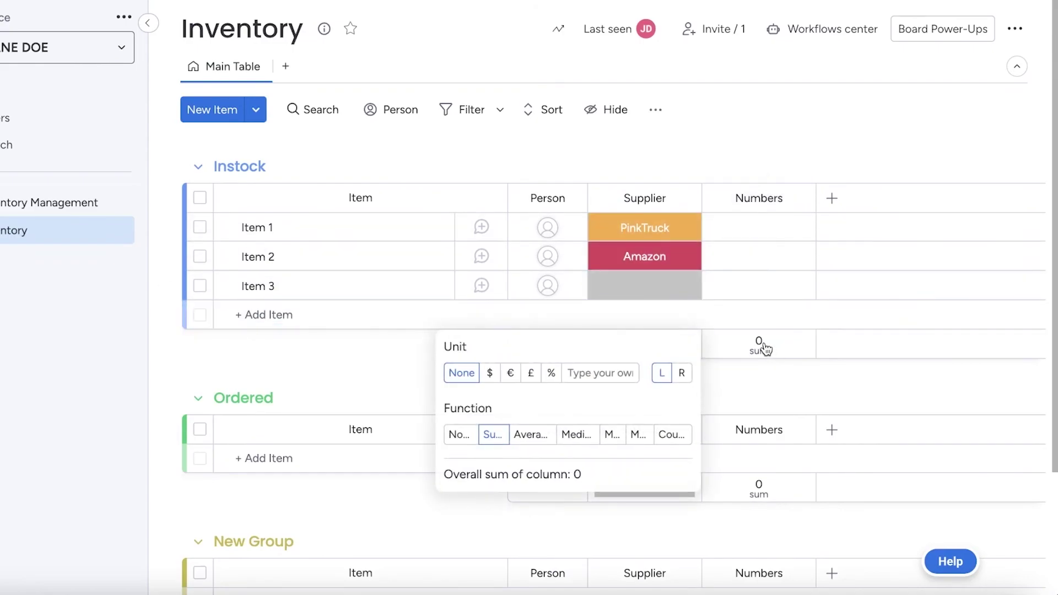
{"action": "left_click", "coordinate": [589, 370]}
{"action": "scroll", "coordinate": [610, 371], "scroll_direction": "down", "scroll_amount": 3}
{"action": "left_click", "coordinate": [681, 298]}
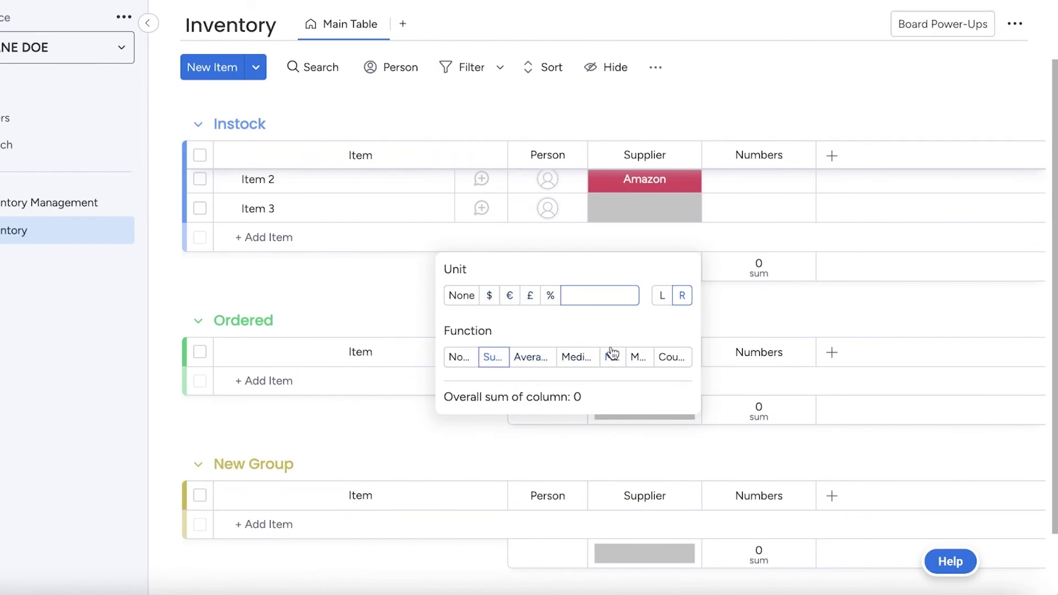
Return to the Inventory Management board and expand its TVs and Computers groups
{"action": "left_click", "coordinate": [732, 252]}
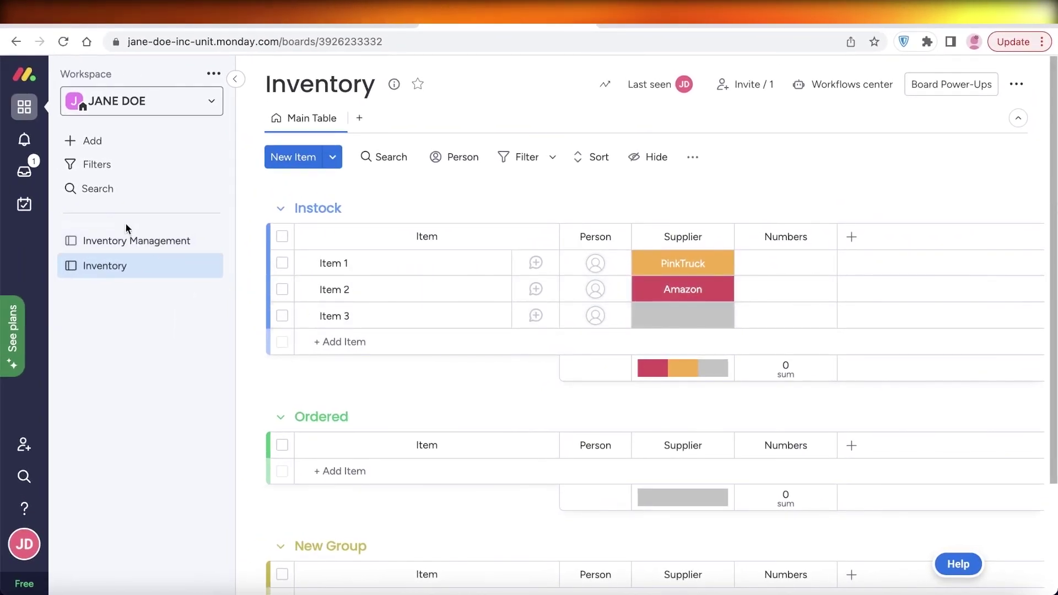
{"action": "left_click", "coordinate": [126, 240]}
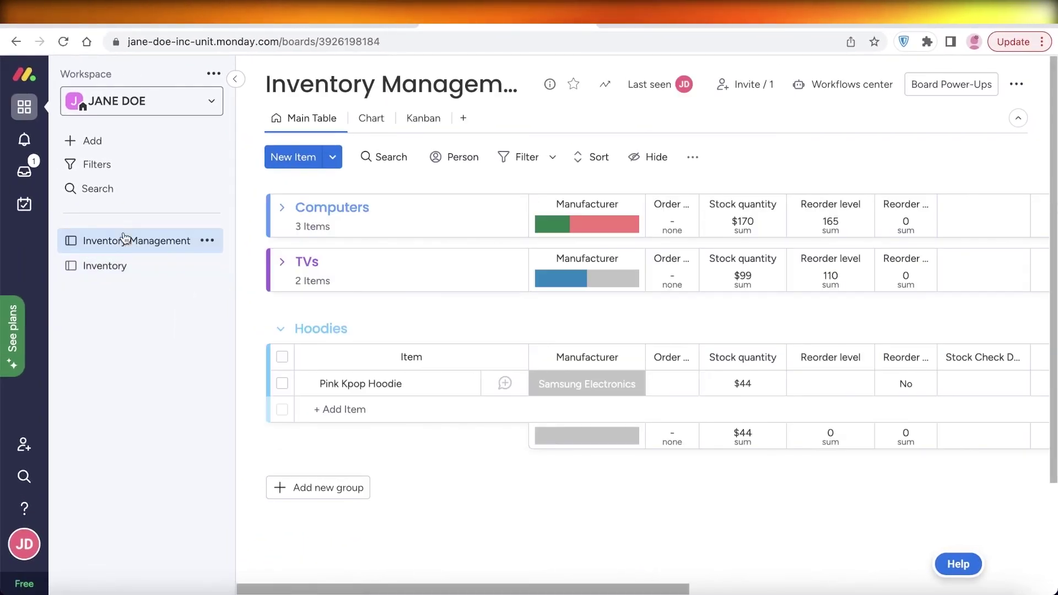
{"action": "left_click", "coordinate": [283, 264]}
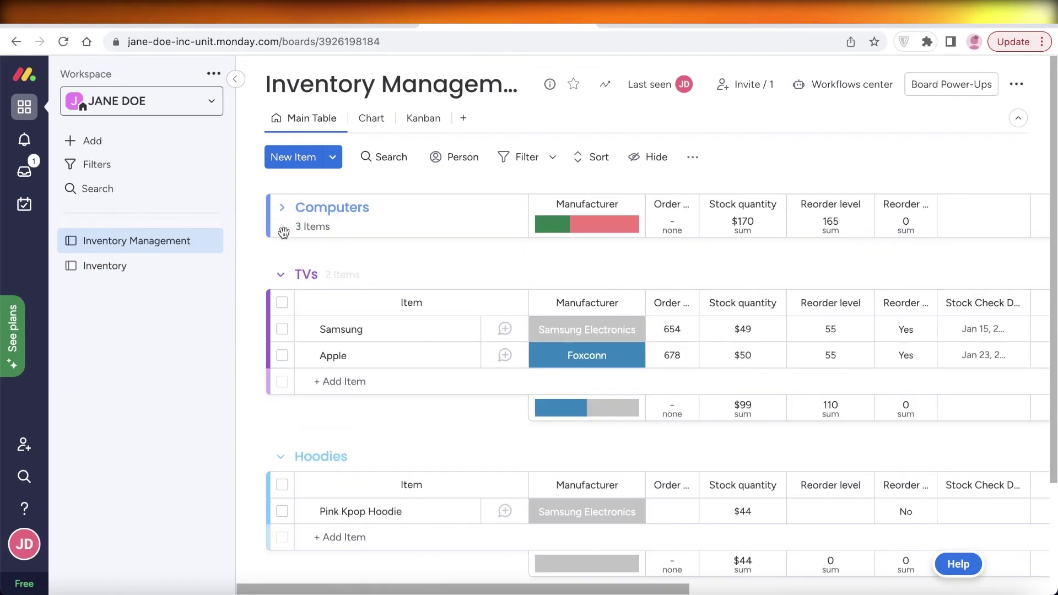
{"action": "left_click", "coordinate": [282, 218]}
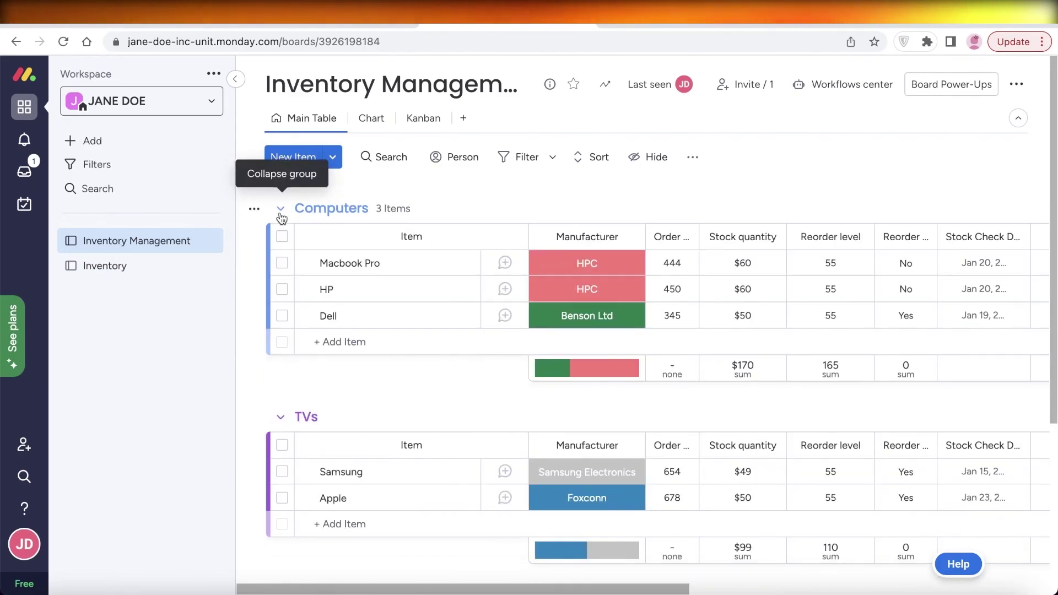